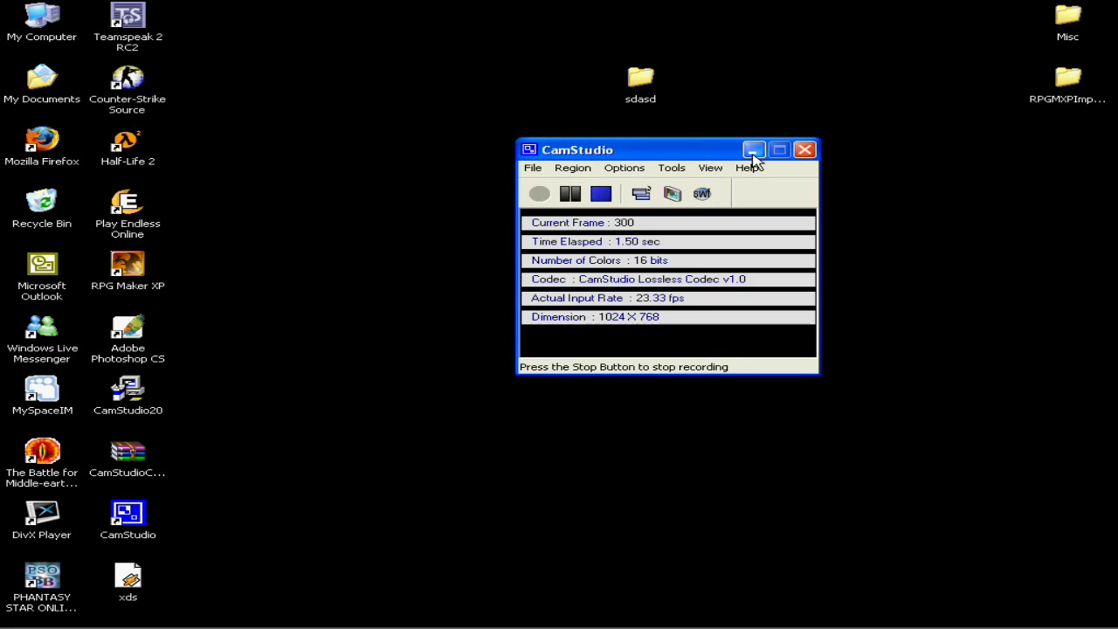
Step: Minimize the screen recorder and launch RPG Maker XP from its desktop shortcut
left_click(752, 151)
left_click(138, 270)
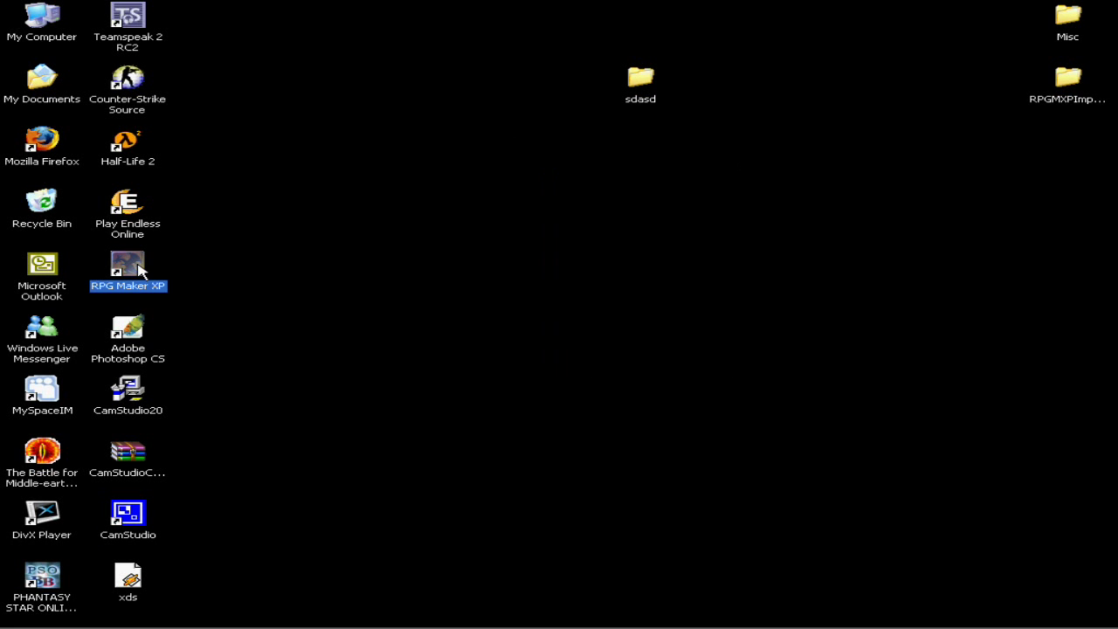
double_click(138, 270)
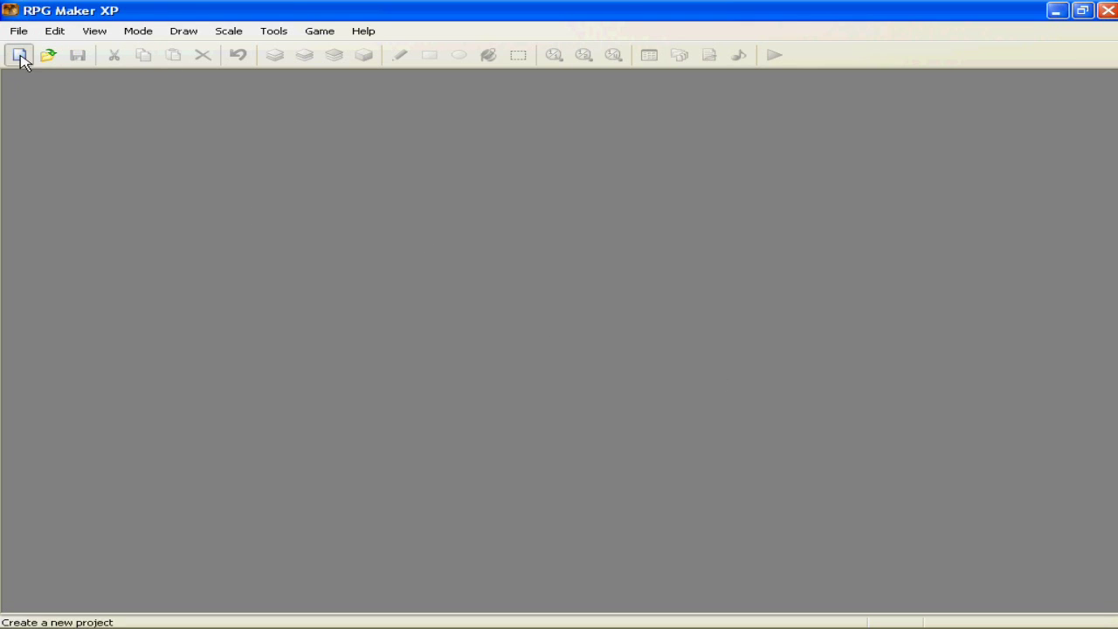
Step: Create a new project named Gametest, opening its default map MAP001
left_click(19, 30)
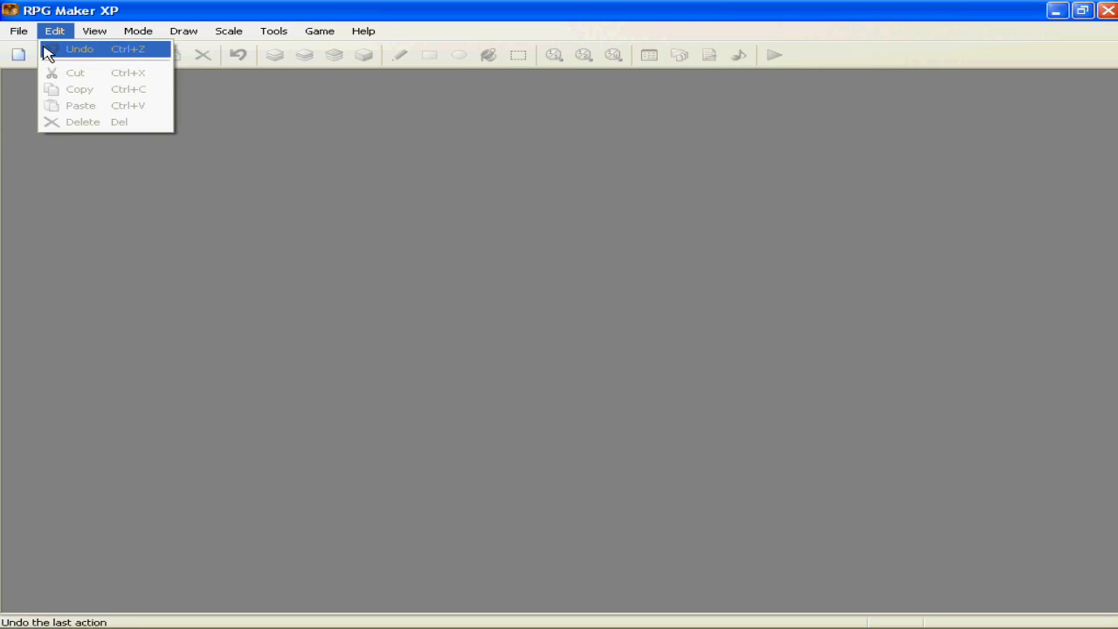
left_click(236, 122)
left_click(15, 54)
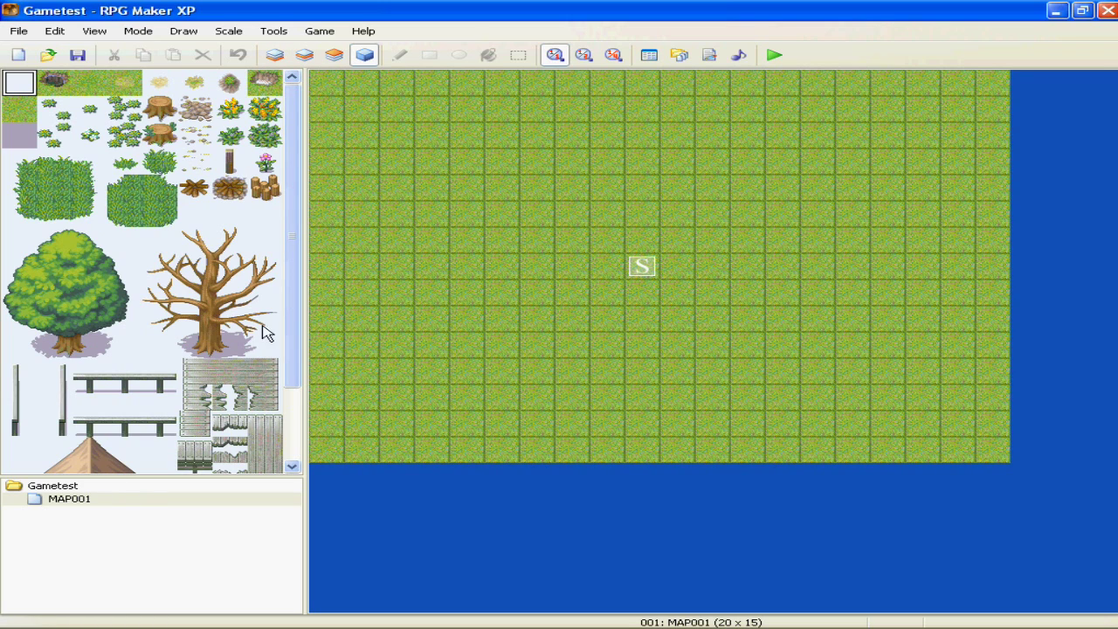
Step: Add a new map, MAP002, nested under MAP001
left_click(278, 54)
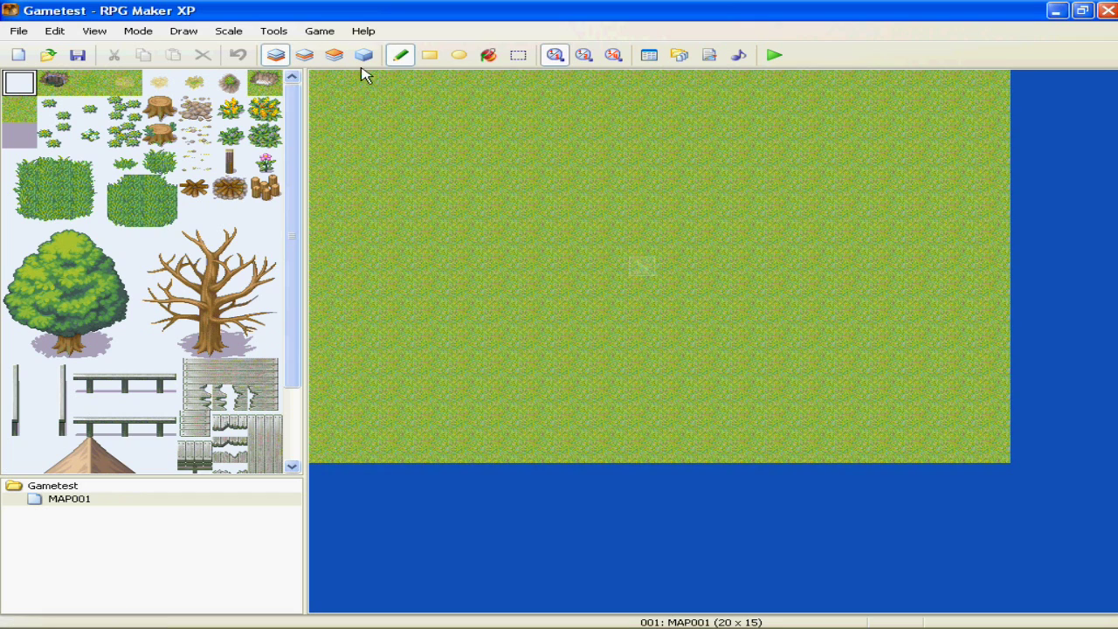
right_click(79, 500)
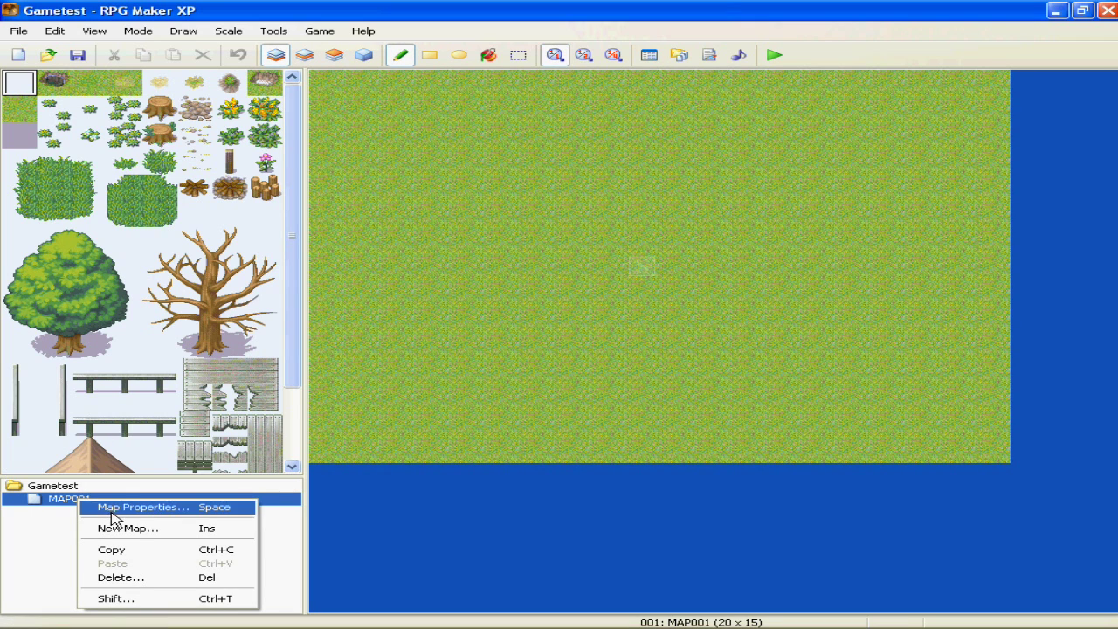
left_click(41, 514)
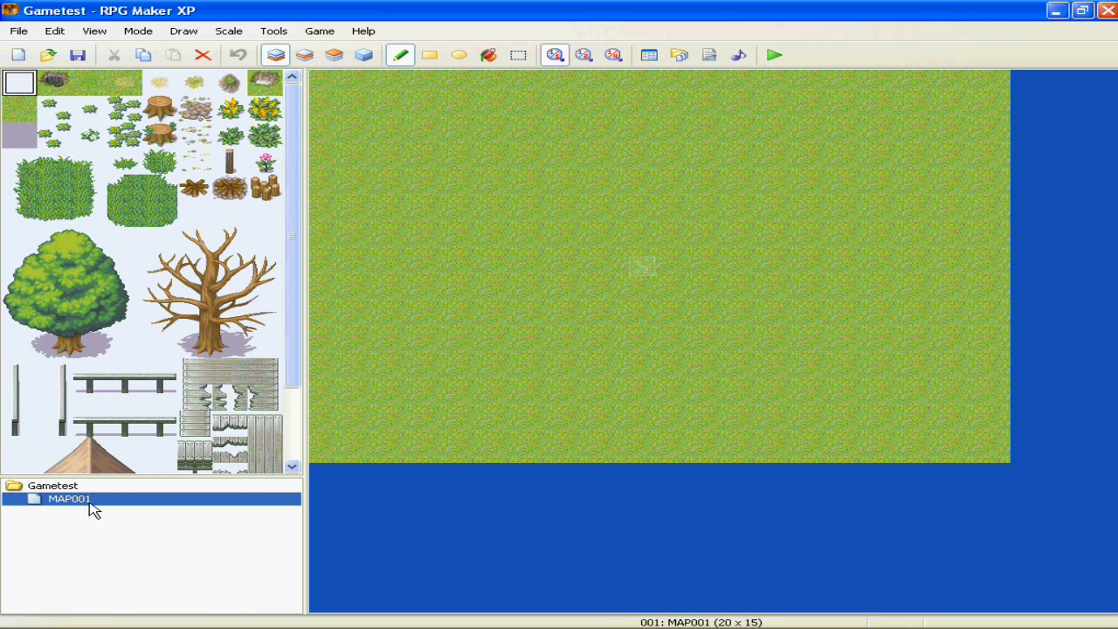
right_click(95, 511)
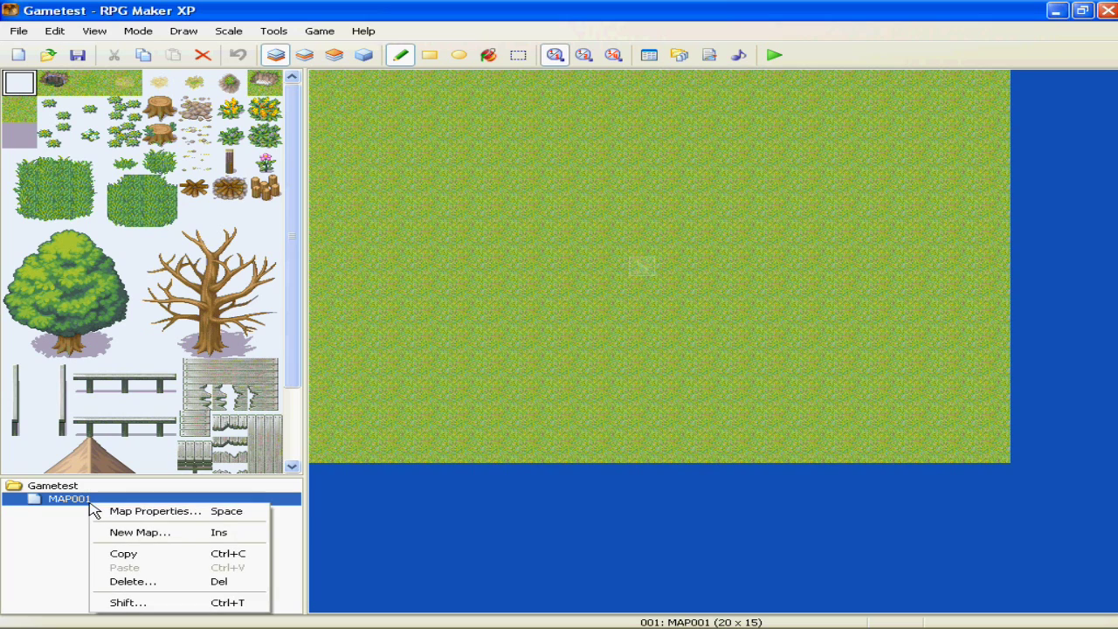
left_click(137, 532)
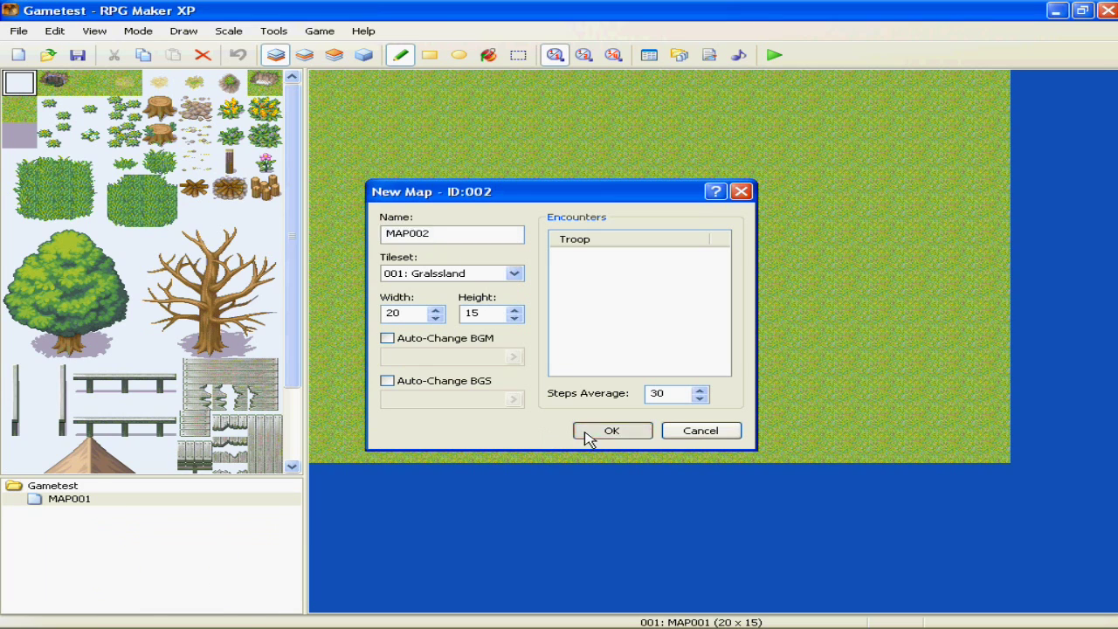
left_click(586, 432)
Step: Add MAP003 under MAP002, then reopen MAP001 in the editor
right_click(155, 514)
key("Return")
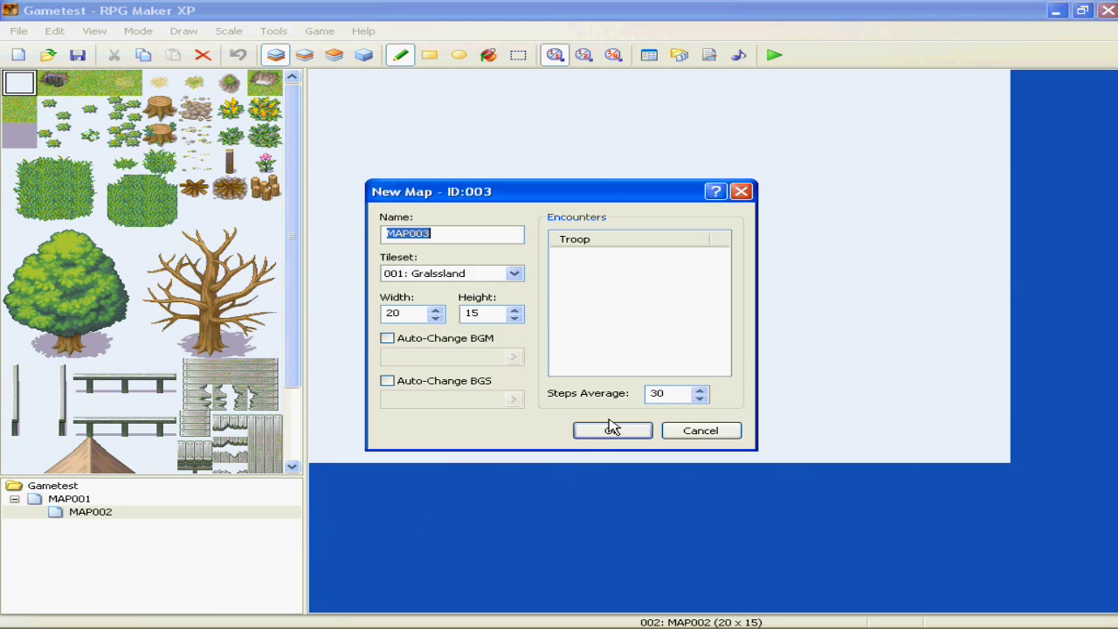
left_click(619, 429)
left_click(83, 501)
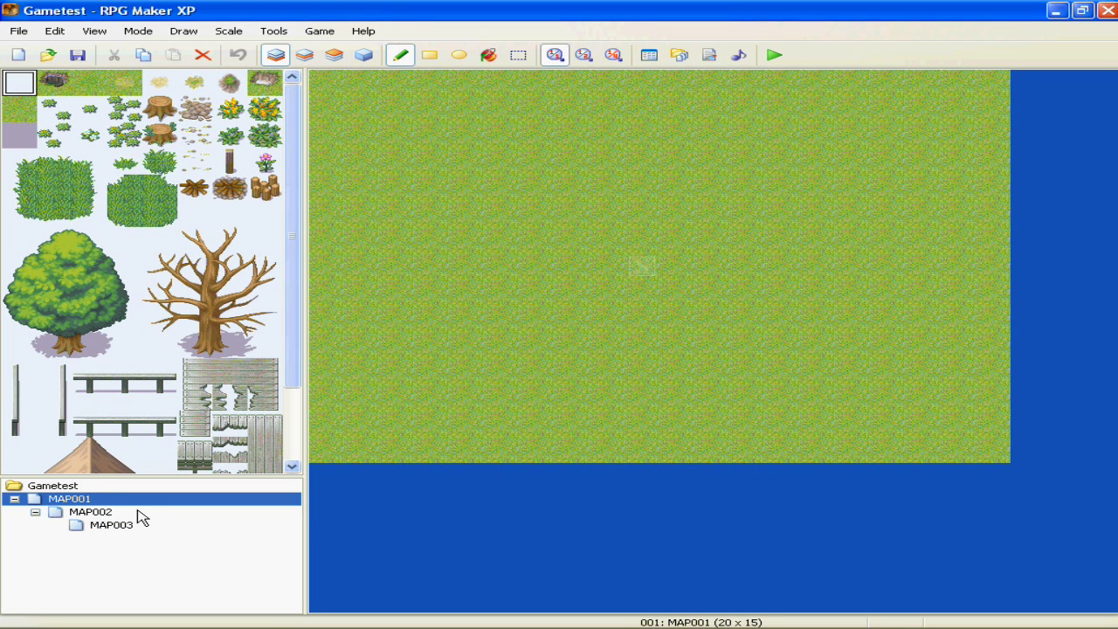
Step: Set MAP001's tileset to 006: Desert in its Map Properties
right_click(86, 504)
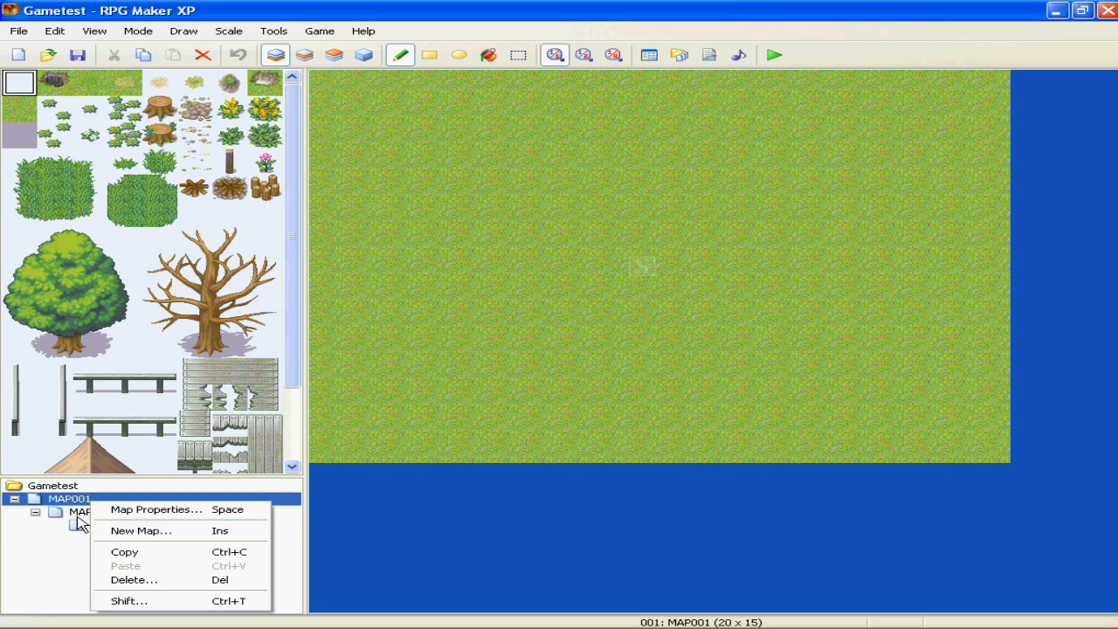
mouse_move(79, 527)
left_mouse_down()
mouse_move(95, 511)
mouse_move(83, 505)
left_mouse_up()
right_click(85, 501)
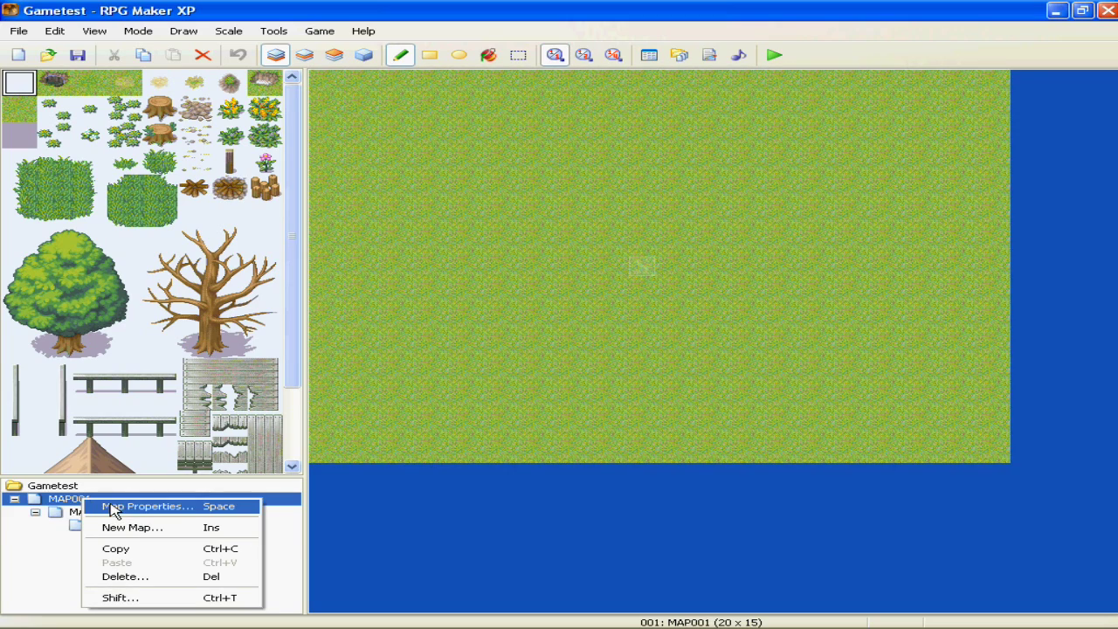
left_click(140, 507)
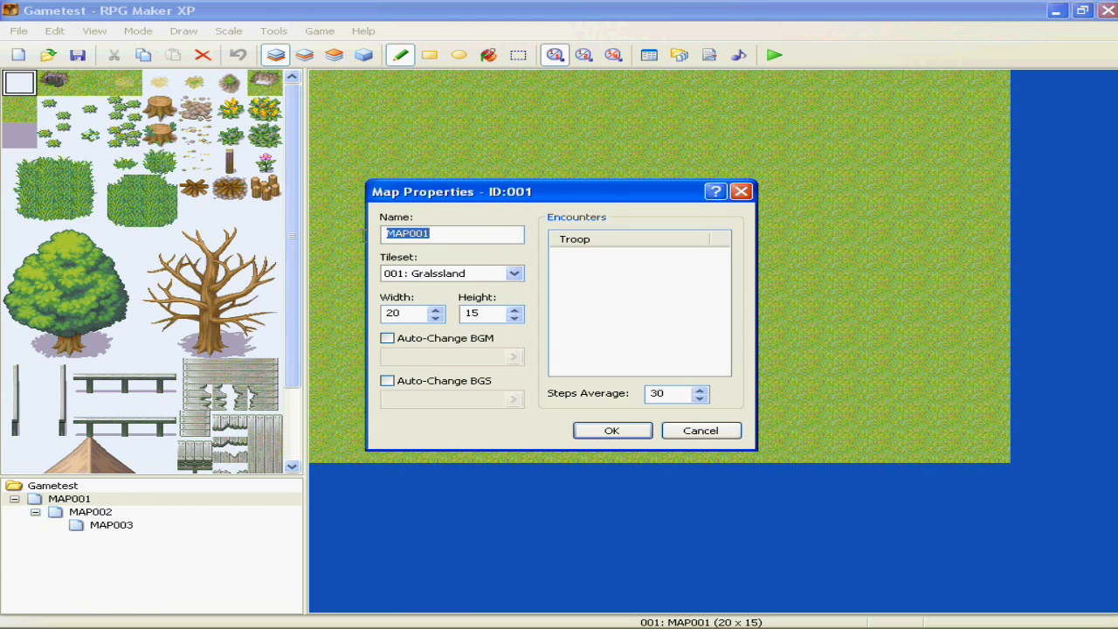
left_click(514, 273)
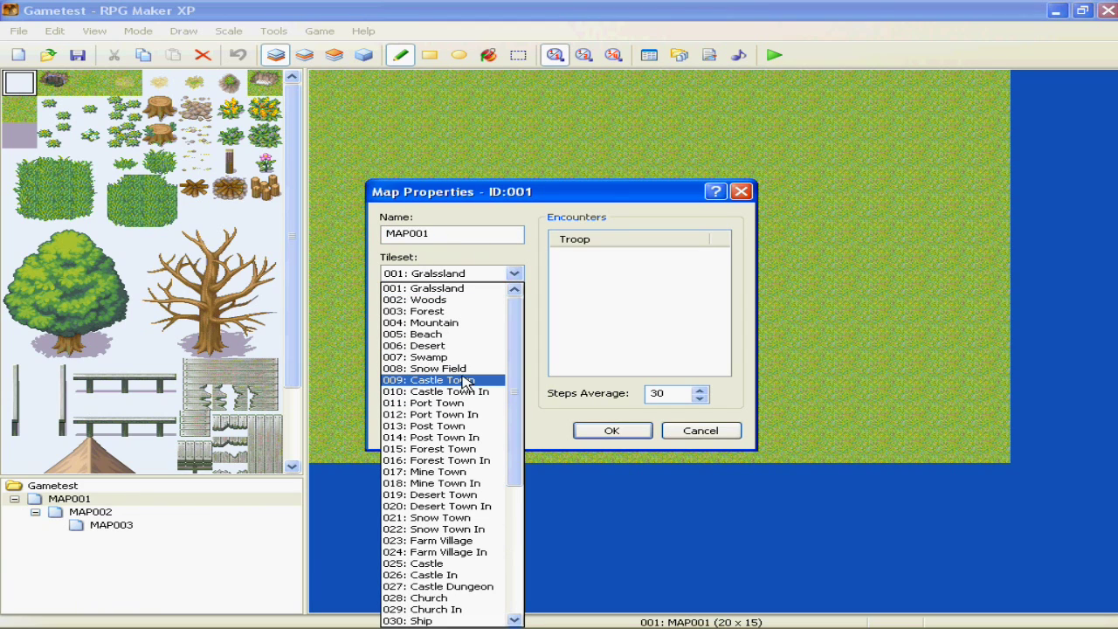
left_click(461, 347)
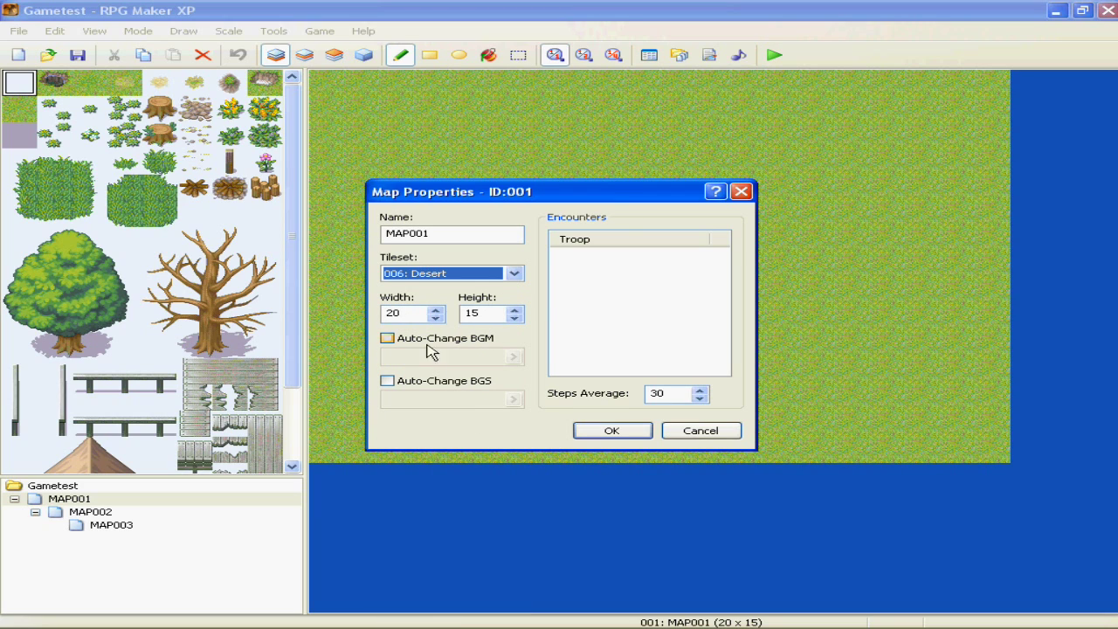
Step: Leave Auto-Change BGM and BGS unchecked and confirm the map properties
left_click(409, 340)
left_click(513, 356)
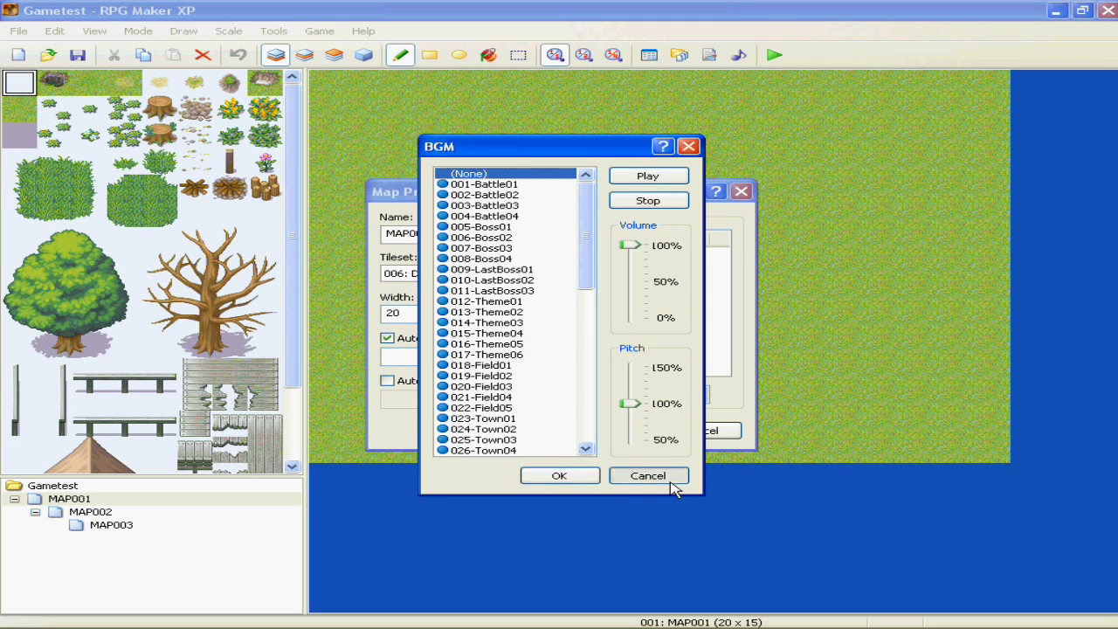
left_click(649, 475)
left_click(387, 338)
left_click(387, 381)
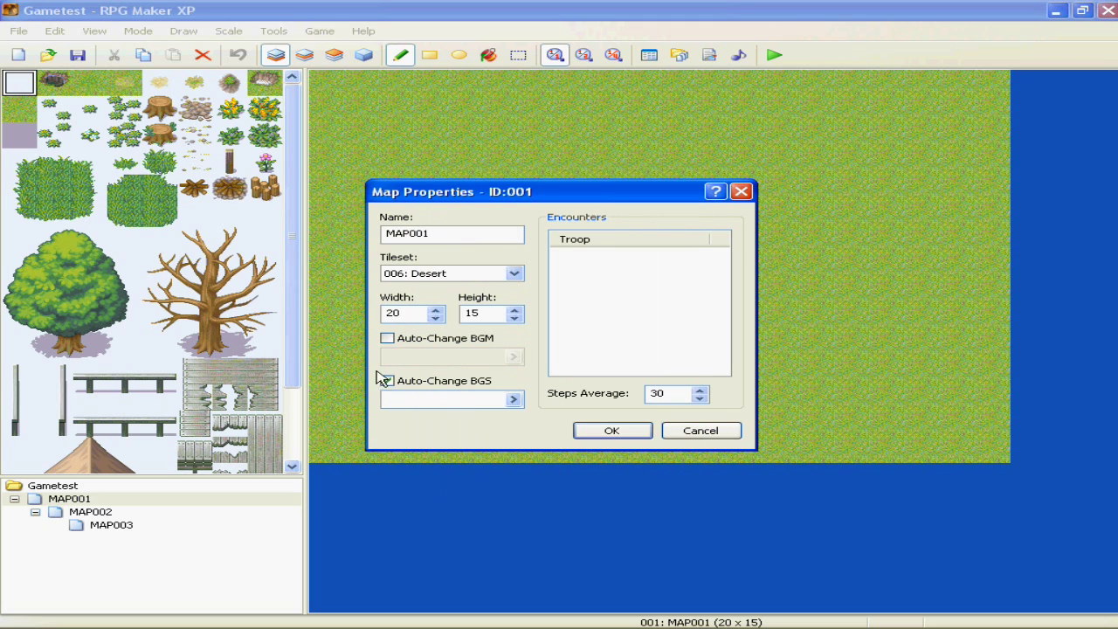
left_click(437, 387)
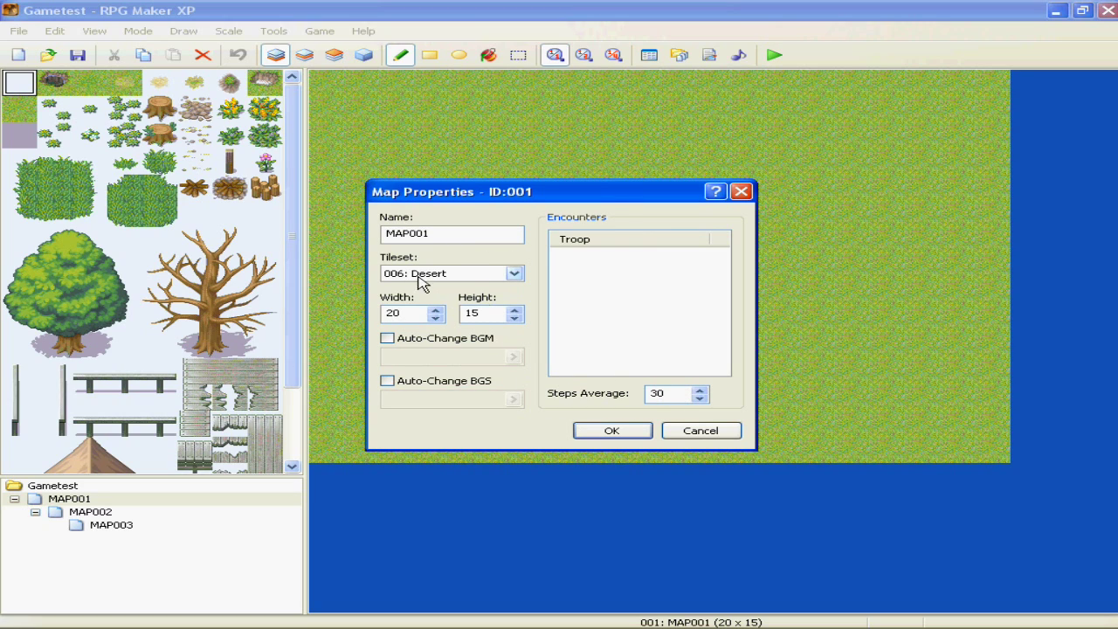
left_click(609, 430)
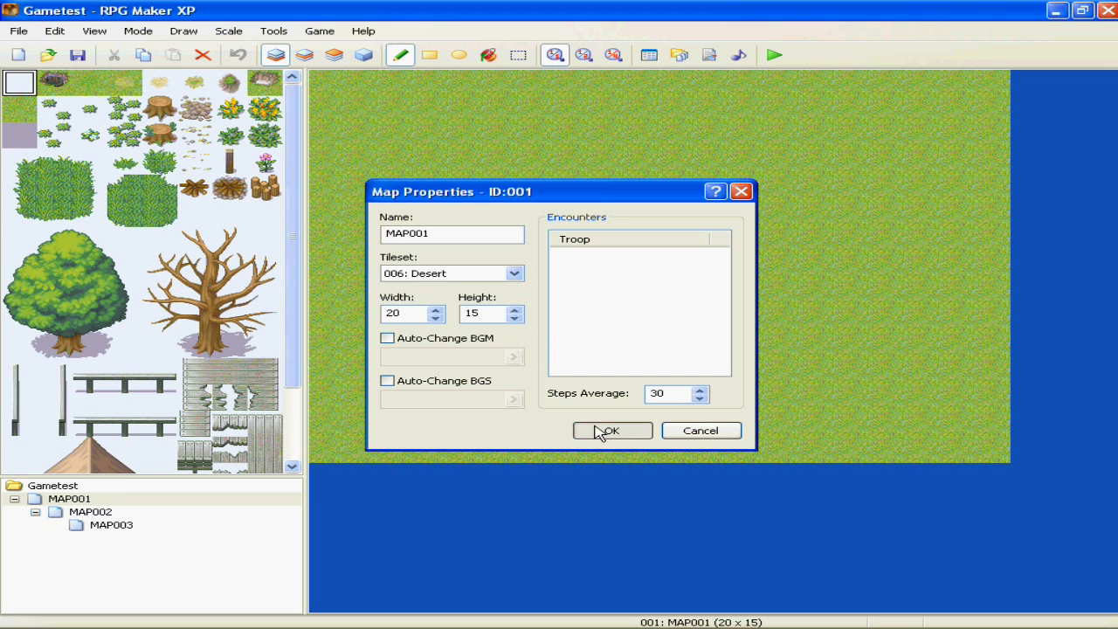
Step: Paint the top rows with the plain sand tile, then flood-fill the remaining grass with sand
scroll(306, 275, "down", 3)
scroll(310, 175, "up", 3)
scroll(225, 230, "down", 5)
scroll(297, 263, "up", 2)
left_click_drag(297, 262, 292, 170)
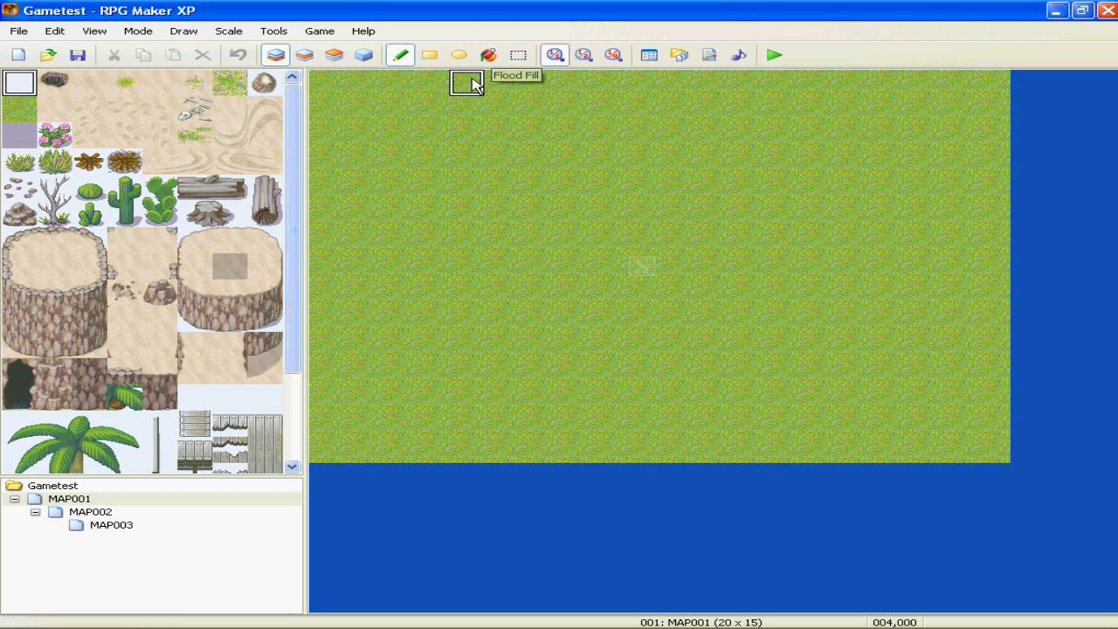
left_click(98, 87)
left_click(166, 87)
left_click(103, 88)
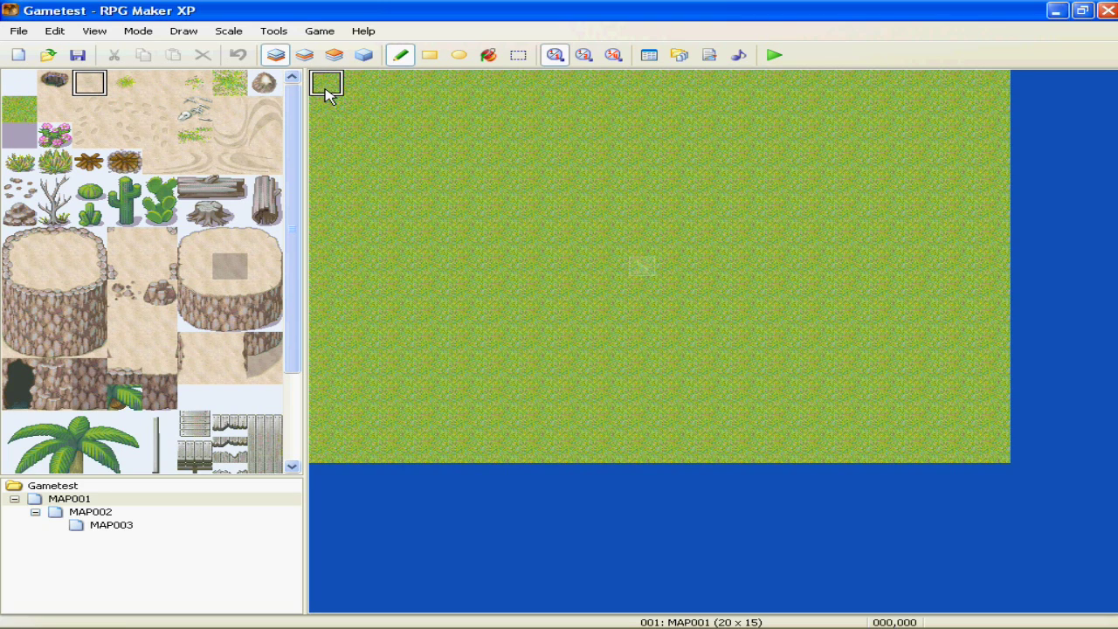
mouse_move(331, 91)
left_mouse_down()
mouse_move(390, 80)
mouse_move(741, 80)
mouse_move(1055, 91)
mouse_move(747, 104)
mouse_move(449, 95)
mouse_move(327, 108)
mouse_move(760, 115)
mouse_move(509, 69)
left_mouse_up()
left_click(488, 55)
left_click(470, 189)
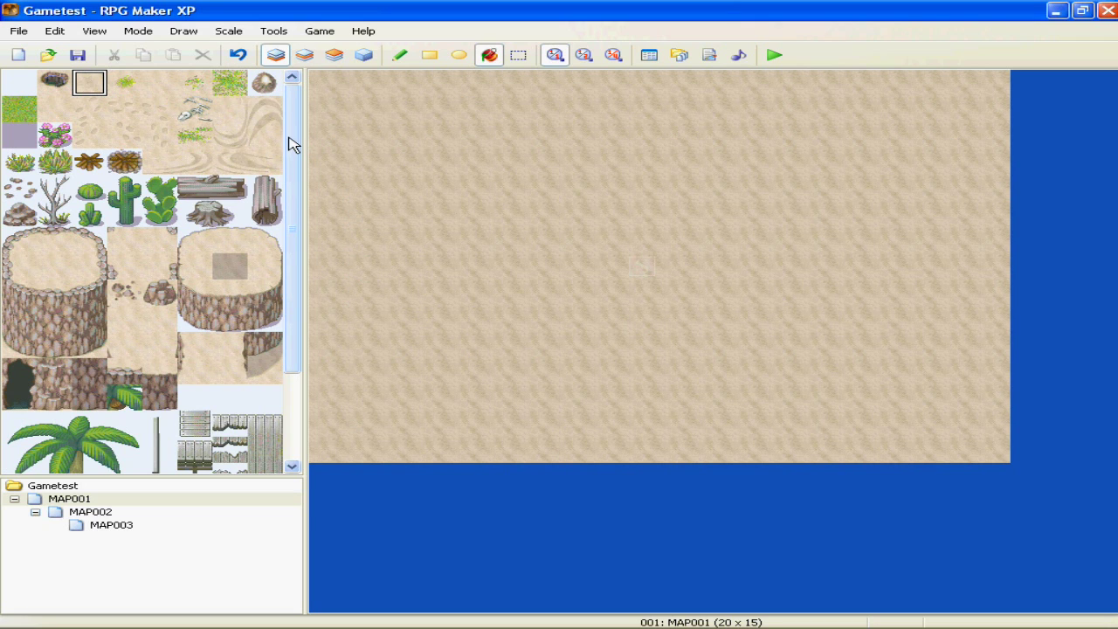
Step: On layer 2, place a tall cactus on the left and a bushy cactus near the right
left_click(305, 55)
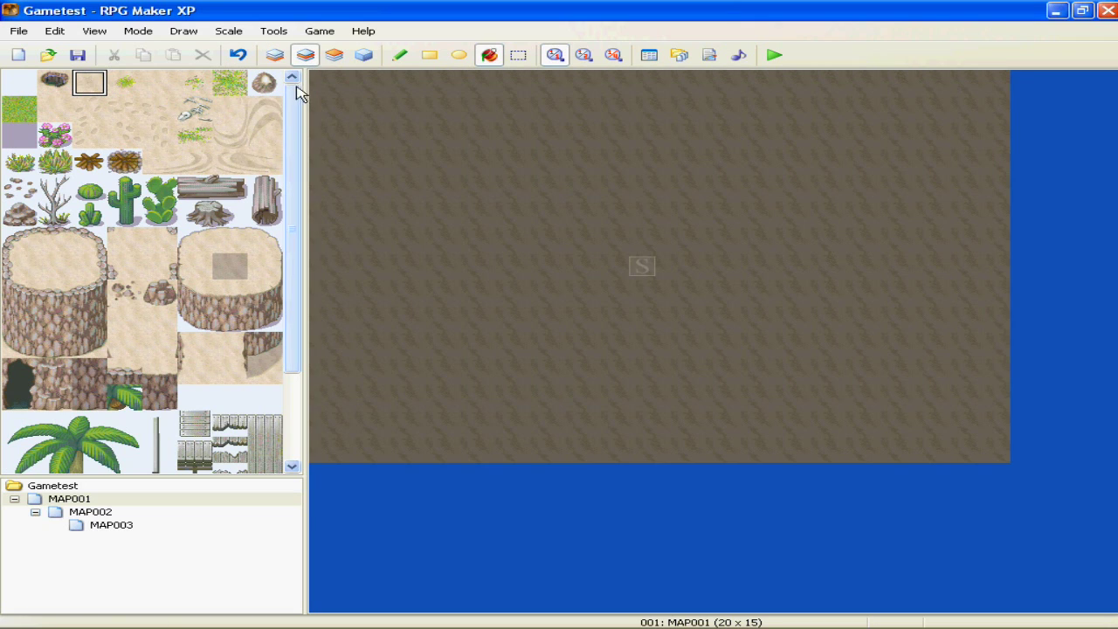
scroll(208, 154, "down", 1)
left_click(125, 180)
left_click(446, 185)
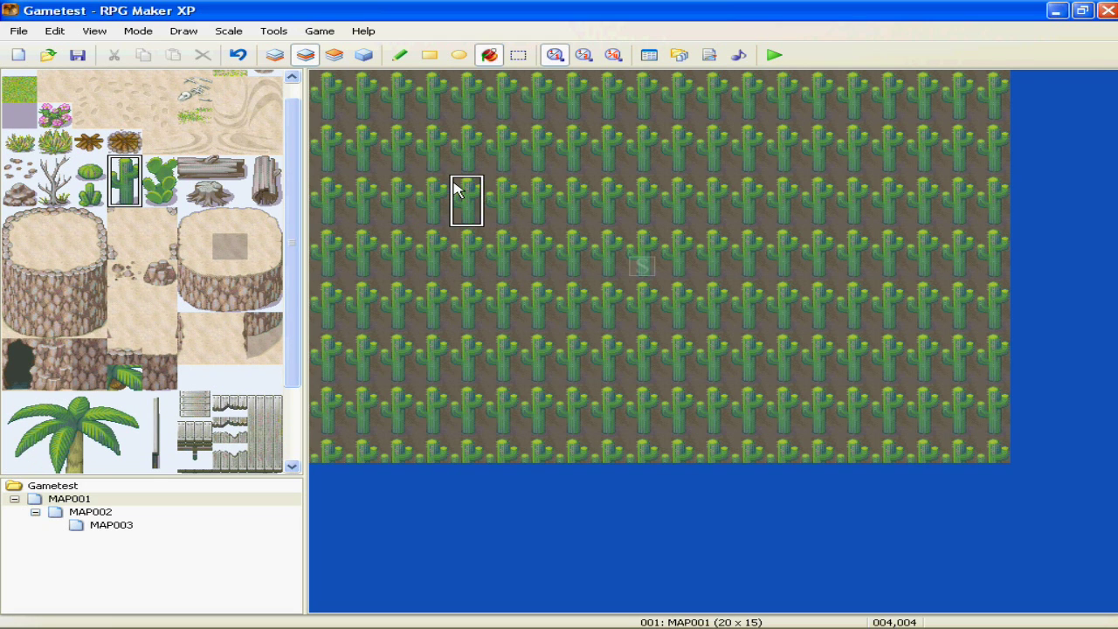
key("ctrl+z")
left_click(401, 56)
left_click(466, 201)
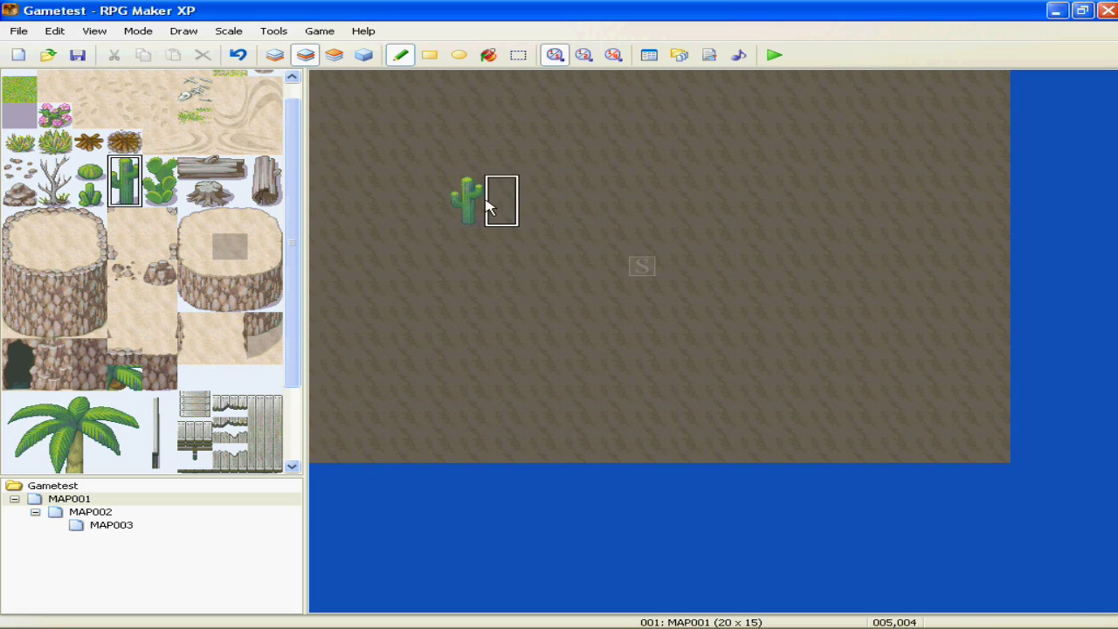
left_click(161, 181)
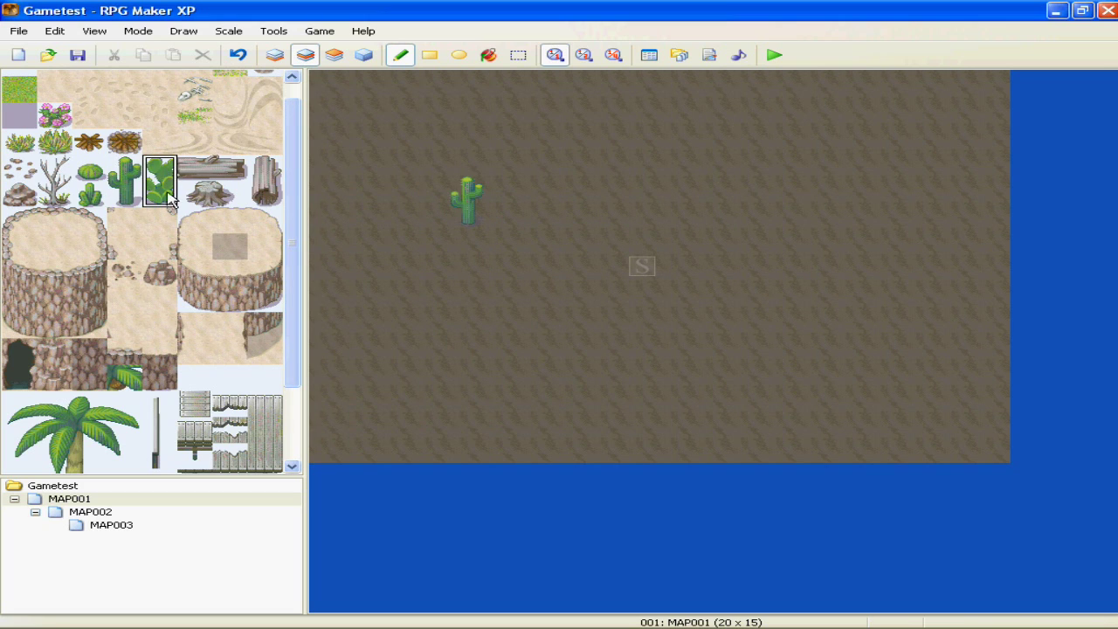
left_click(890, 198)
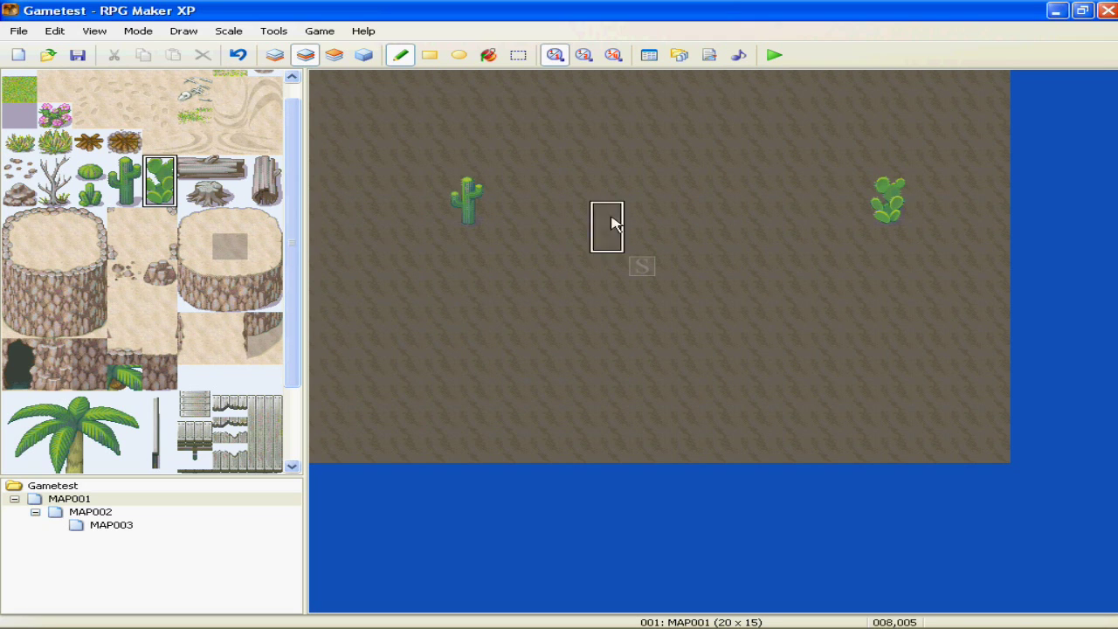
left_click_drag(292, 211, 288, 161)
Step: Scatter prickly-pear cacti across the sand, thirteen in total
left_click(335, 58)
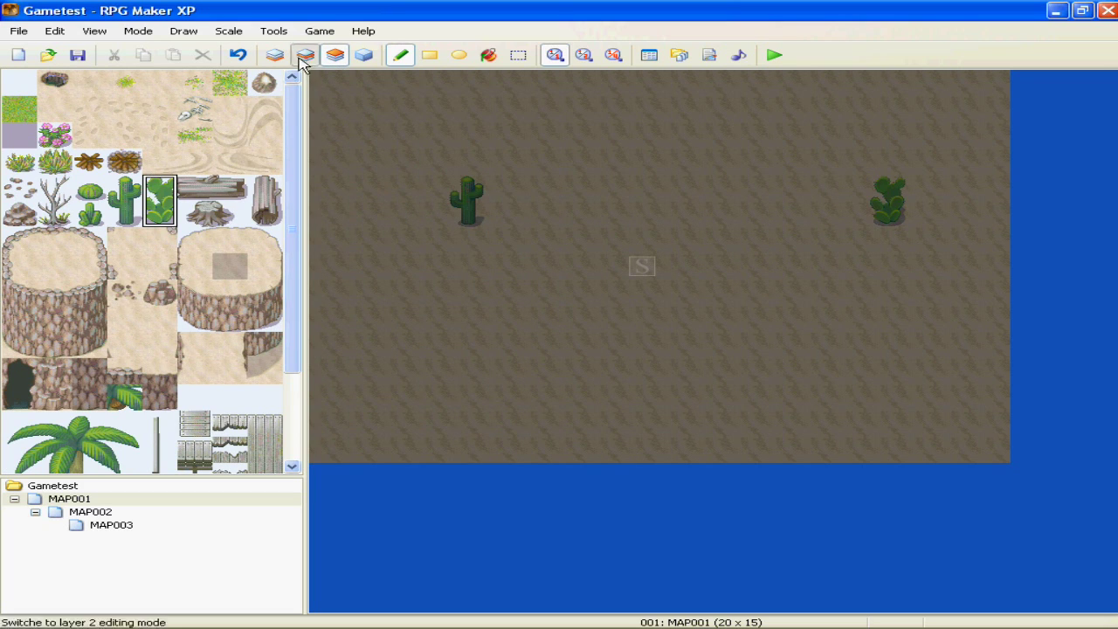
left_click(305, 55)
left_click(502, 302)
left_click(572, 226)
left_click(608, 149)
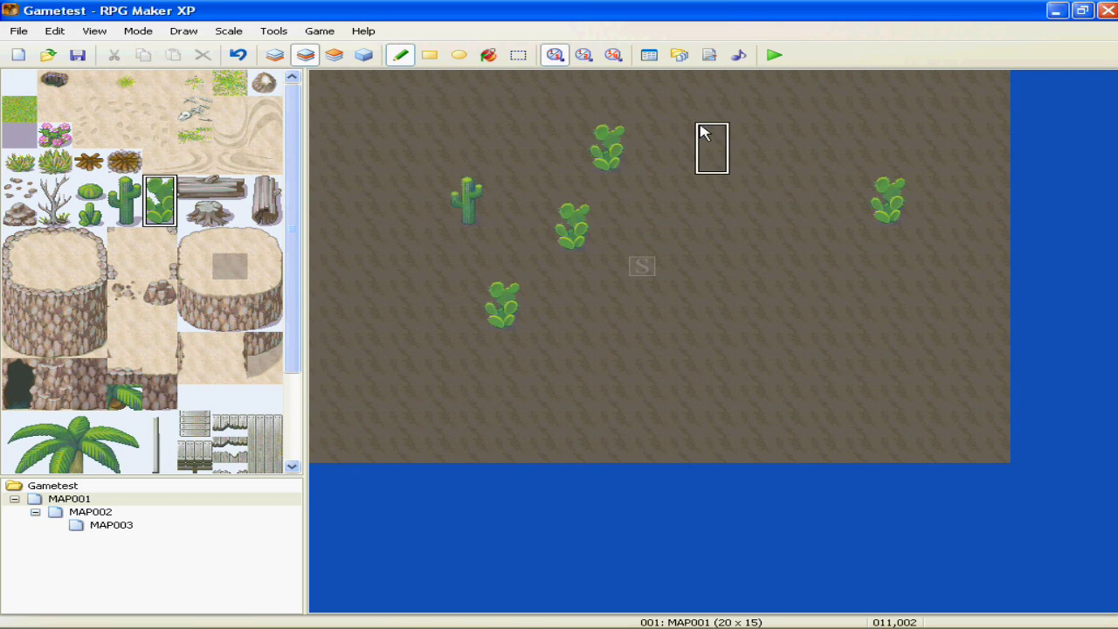
left_click(710, 140)
left_click(780, 222)
left_click(850, 328)
left_click(815, 380)
left_click(675, 353)
left_click(606, 327)
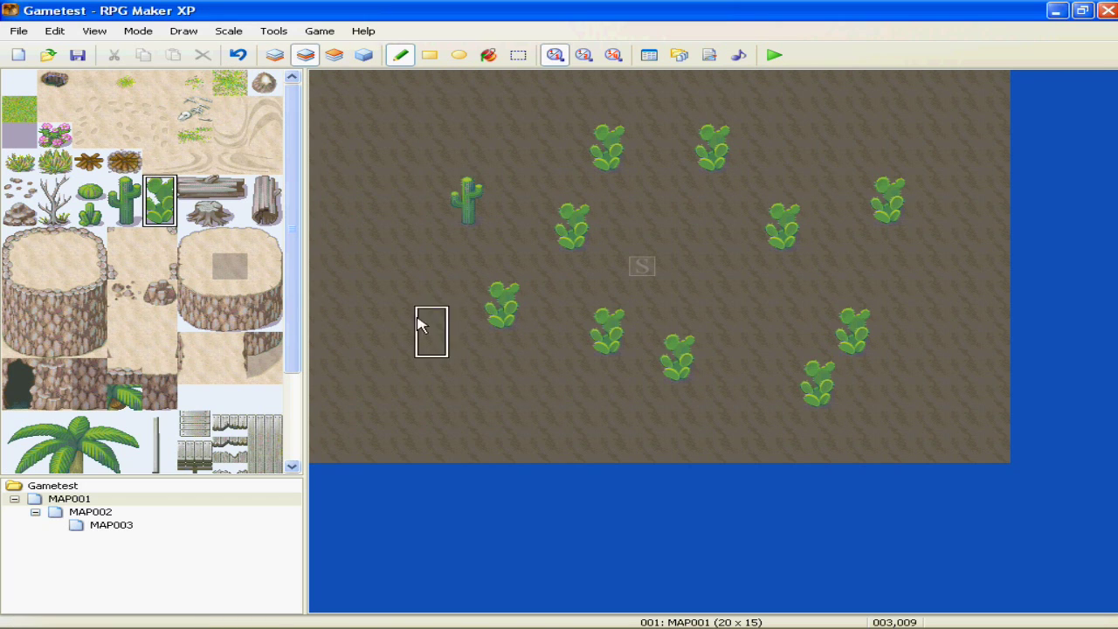
left_click(395, 301)
left_click(431, 380)
left_click(605, 432)
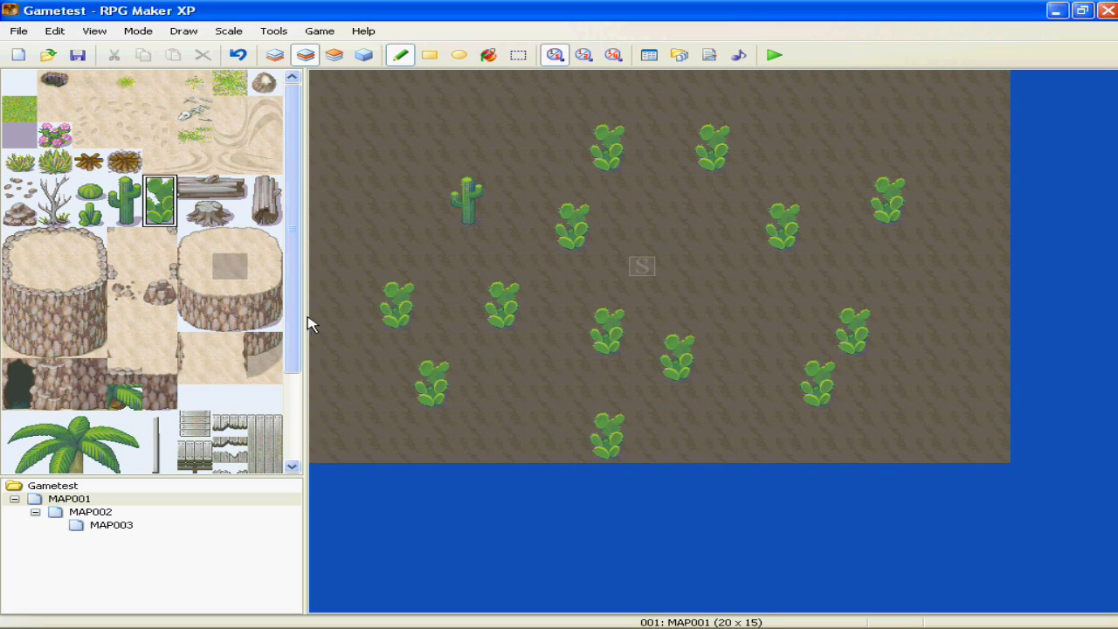
scroll(297, 326, "down", 3)
Step: Select the palm tree tile and undo the extra cacti, leaving three
left_click(113, 383)
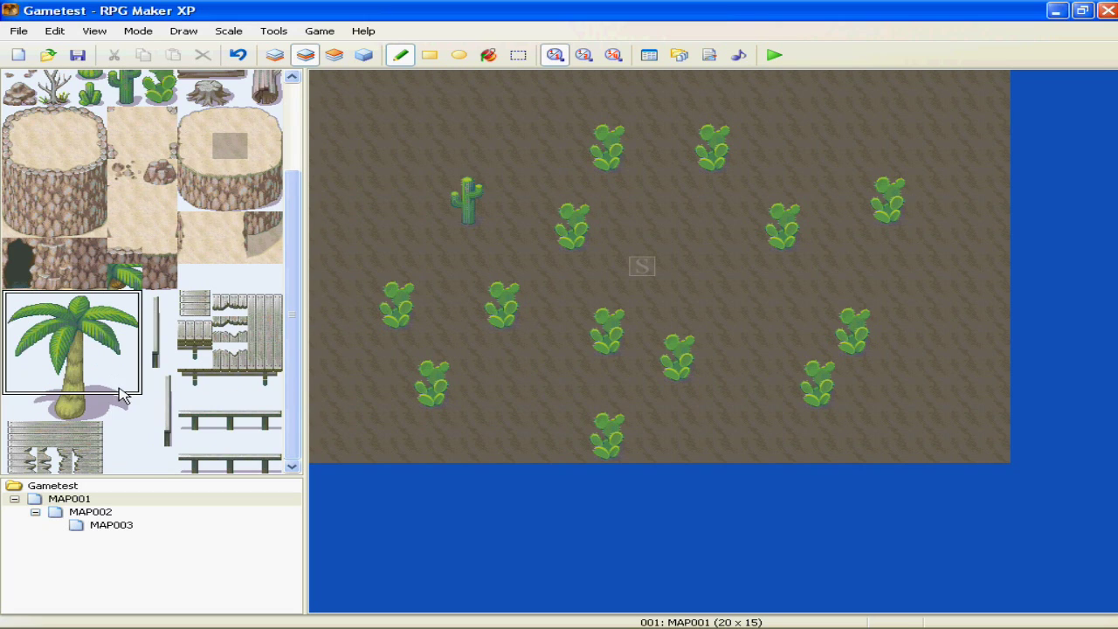
key("ctrl+z")
key("ctrl+z")
key("ctrl+z")
key("ctrl+z")
key("ctrl+z")
key("ctrl+z")
key("ctrl+z")
key("ctrl+z")
key("ctrl+z")
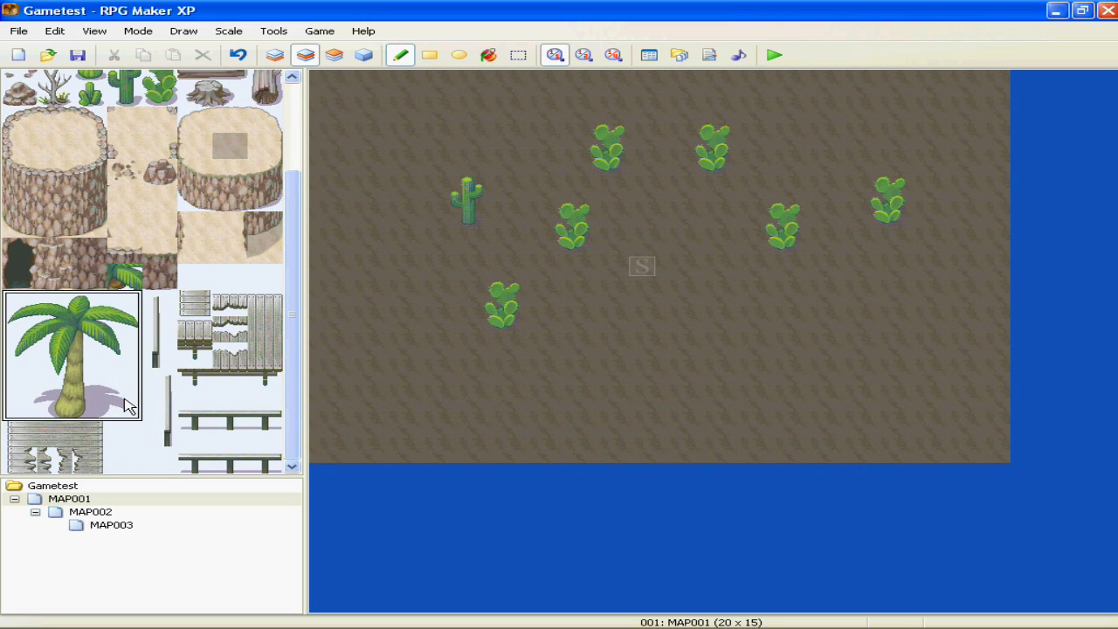
key("ctrl+z")
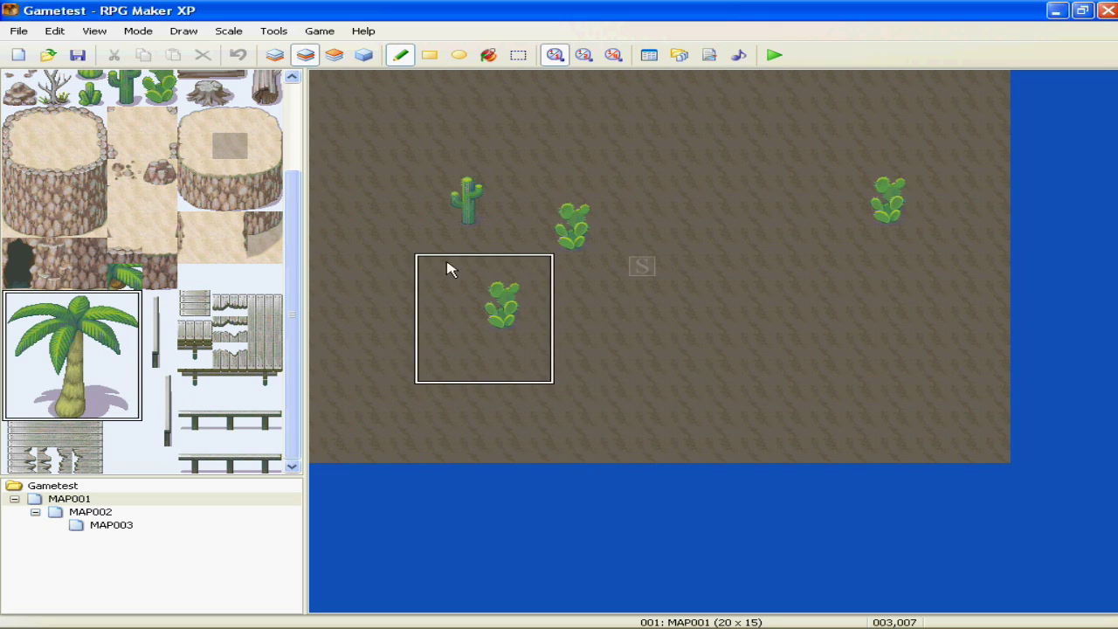
Step: Plant palm trees, keeping only the two on the right side of the map
left_click(776, 262)
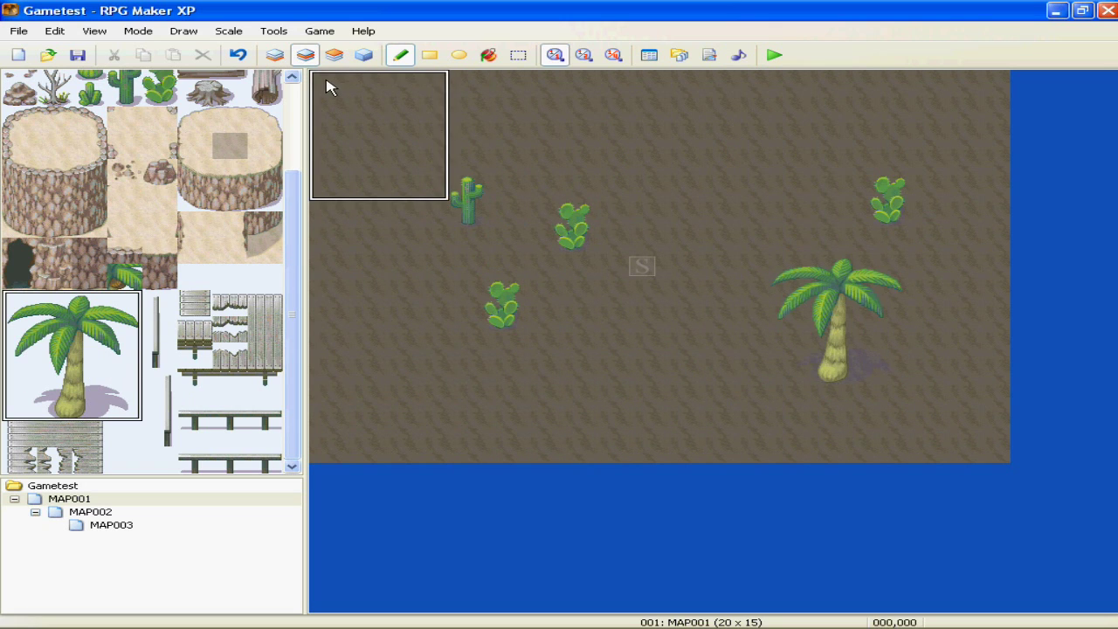
left_click(665, 152)
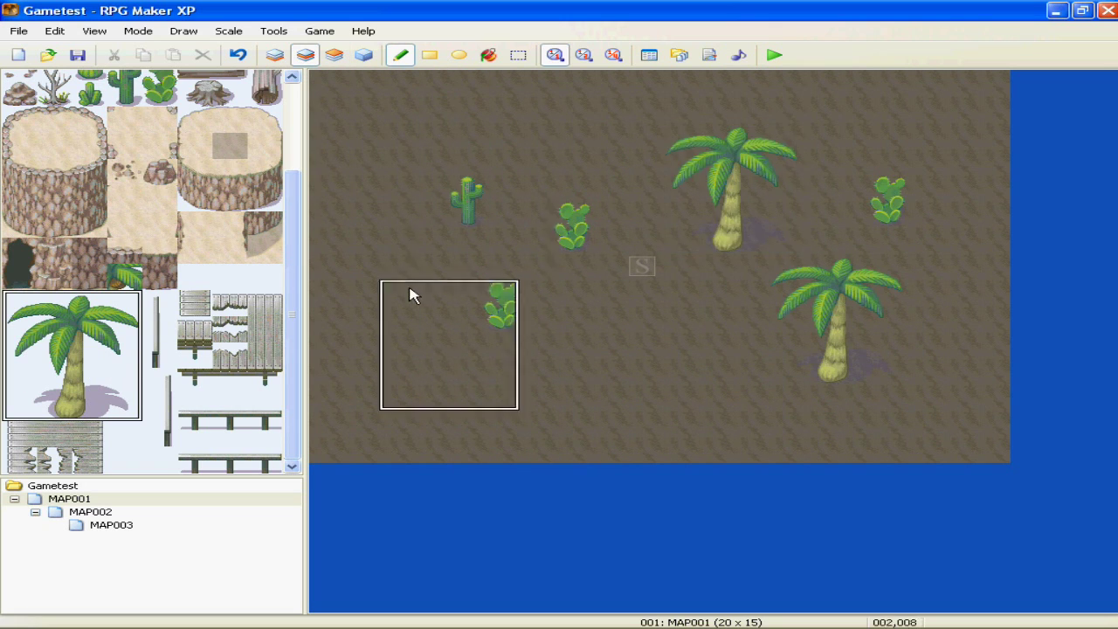
left_click(480, 322)
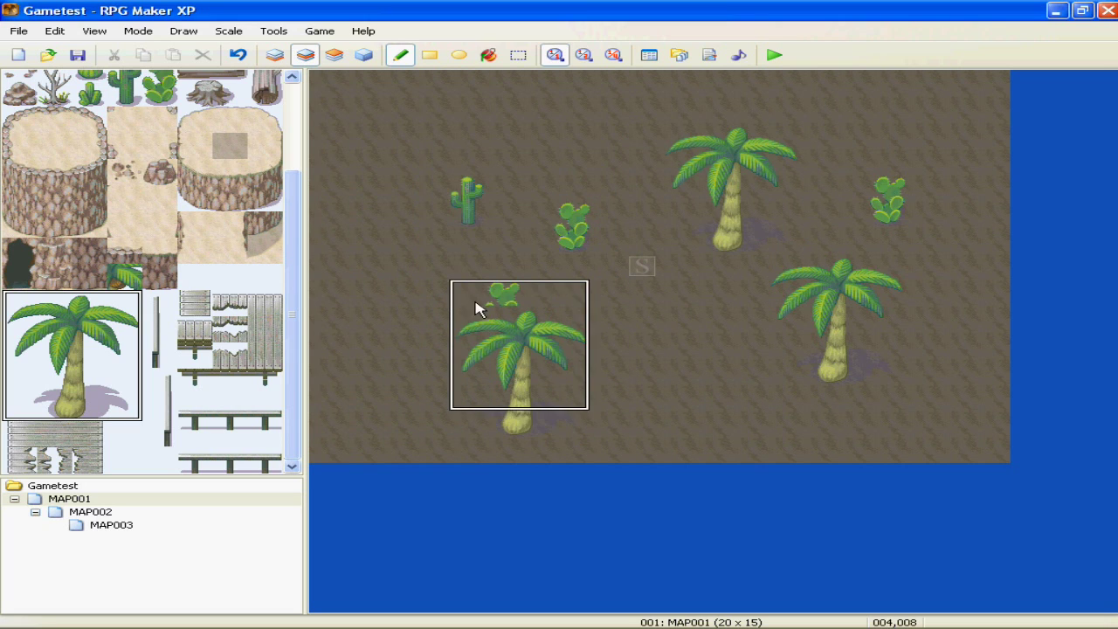
left_click(532, 225)
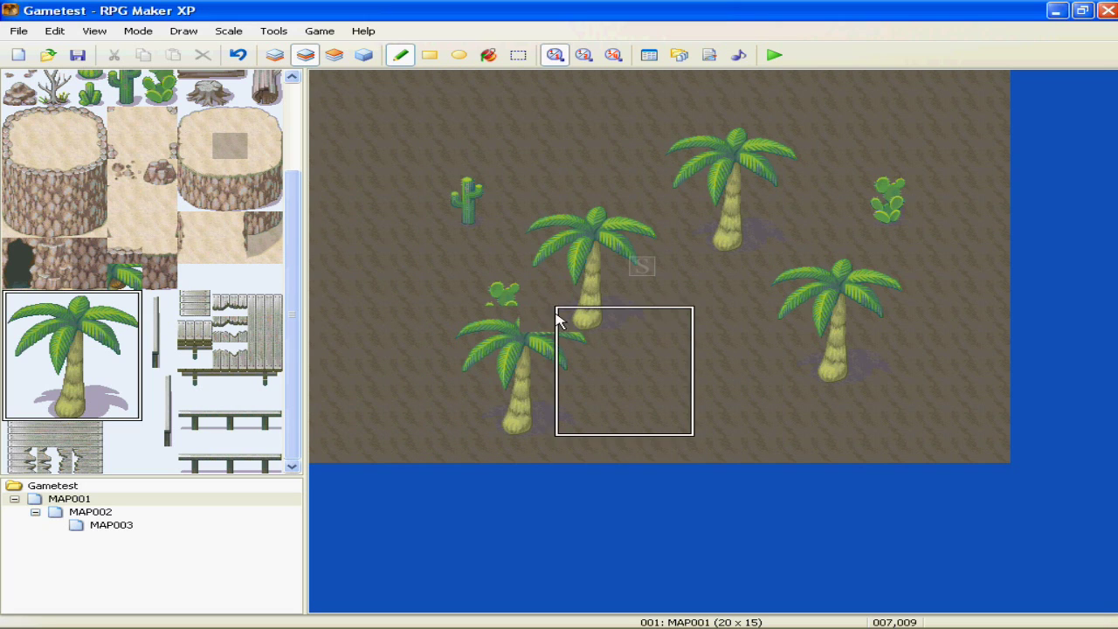
key("ctrl+z")
key("ctrl+z")
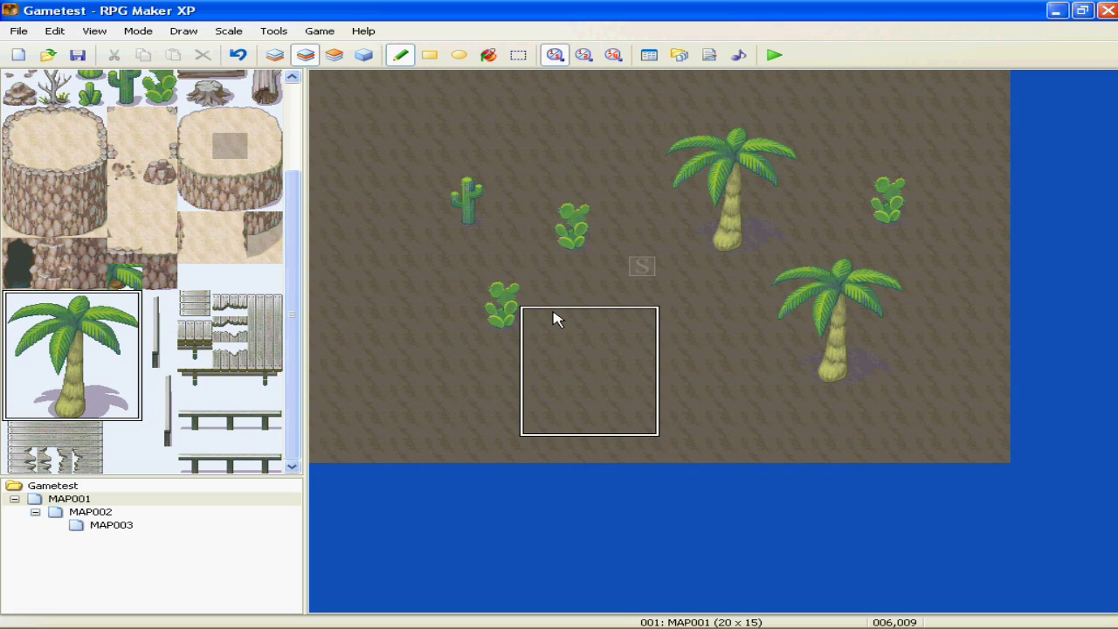
Step: On Layer 3, stamp three palm trees around the existing right-side palms
left_click(335, 55)
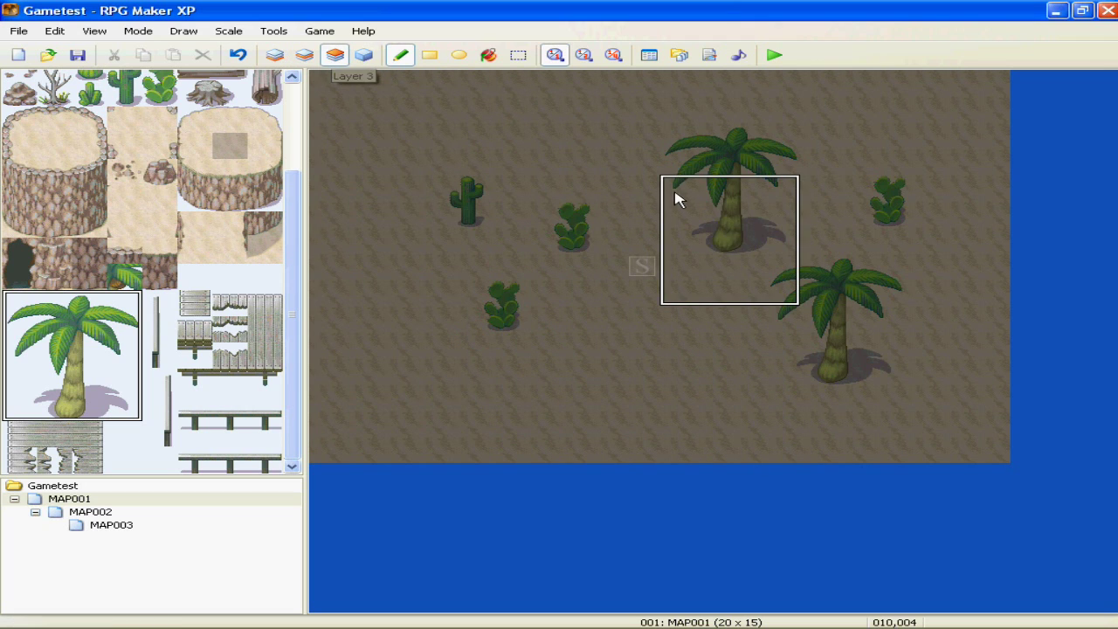
left_click(679, 200)
left_click(854, 337)
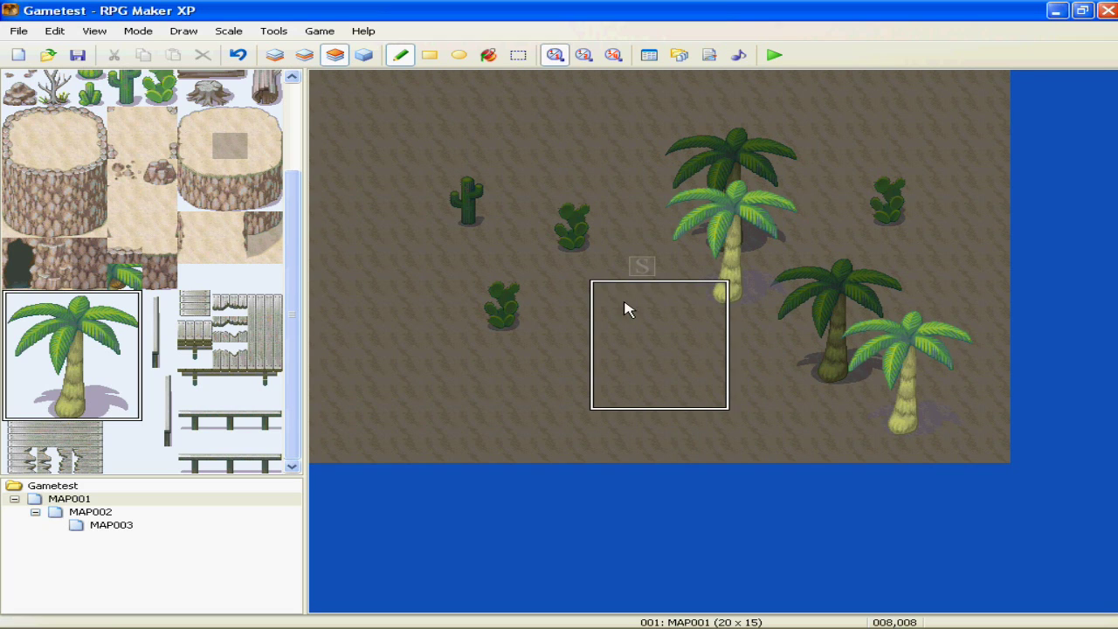
left_click(705, 327)
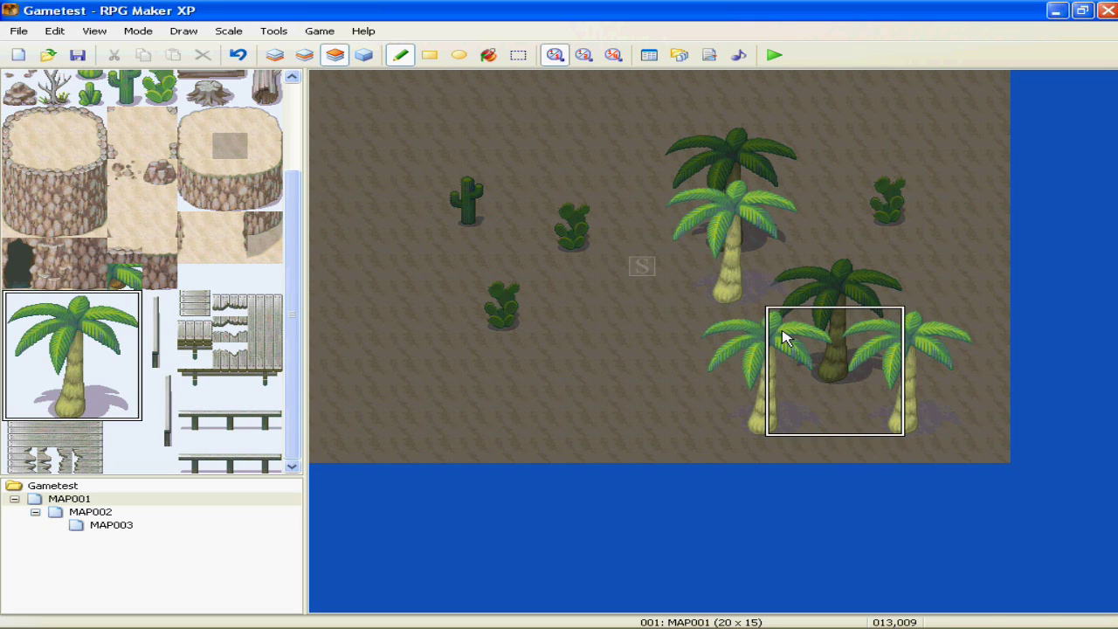
left_click(304, 55)
left_click(335, 56)
Step: Switch MAP001 to event mode and bring up the event menu on a top cell
left_click(304, 55)
left_click(335, 56)
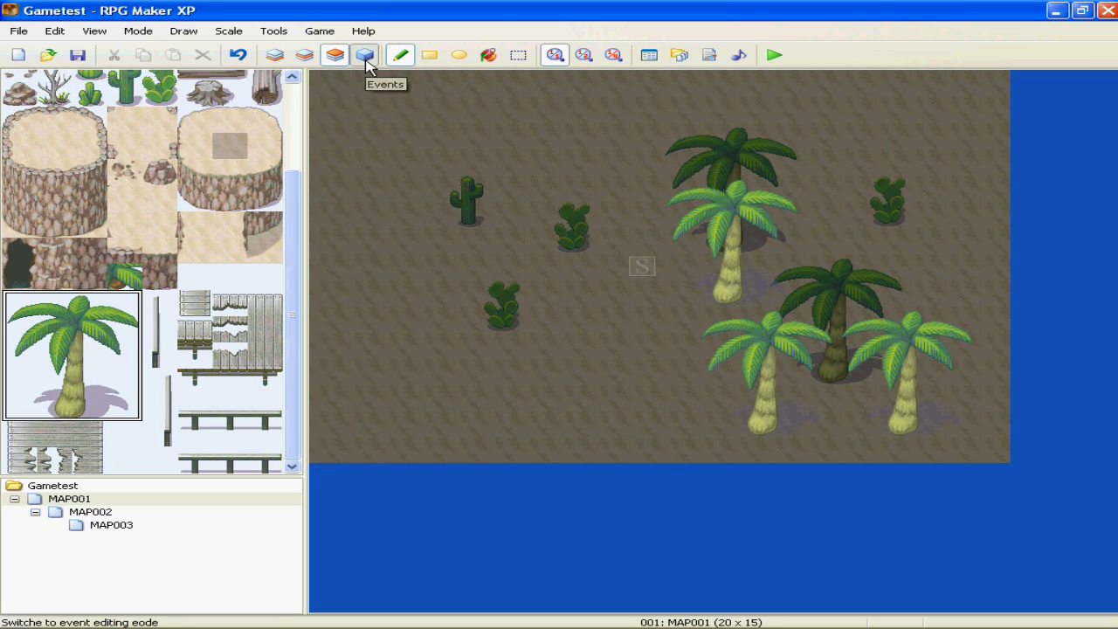
left_click(365, 56)
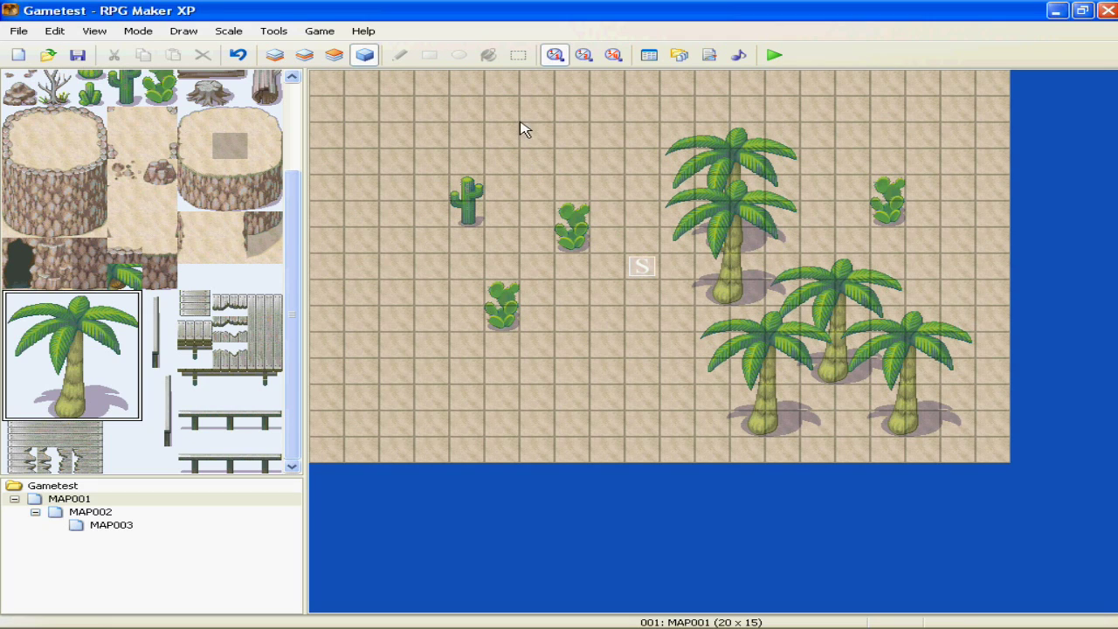
right_click(542, 131)
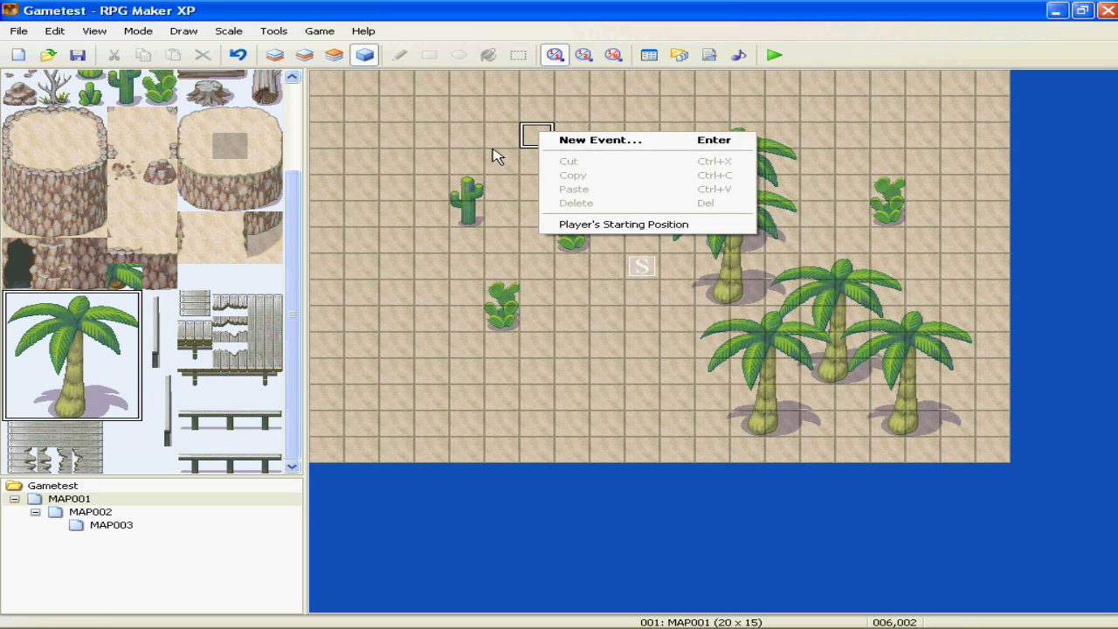
left_click(516, 142)
right_click(567, 129)
right_click(565, 103)
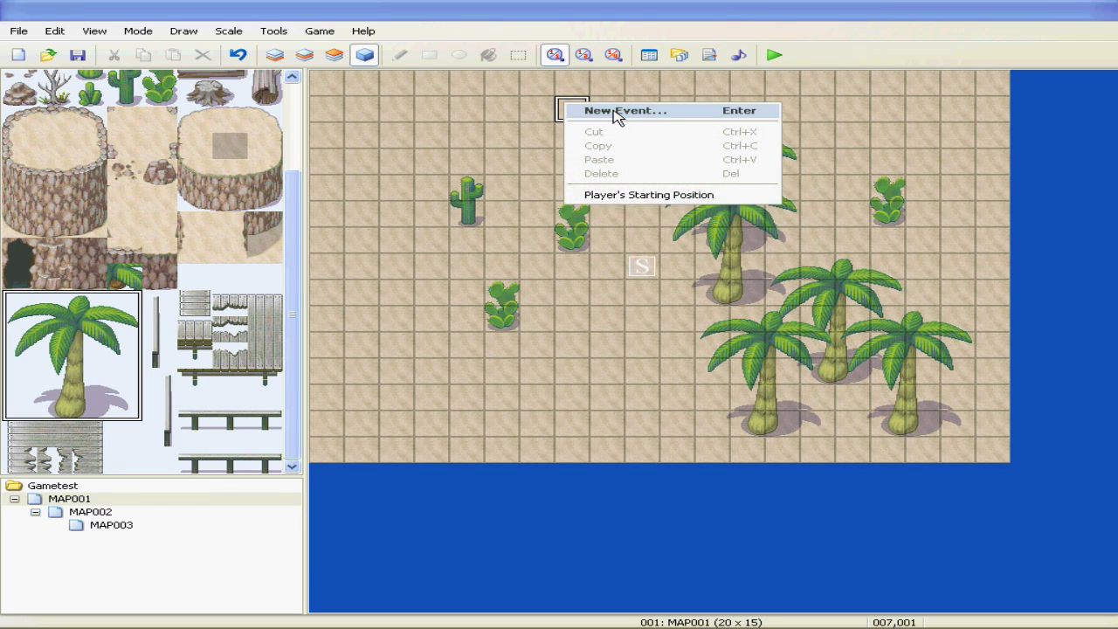
Step: Create new event 001 on that cell and name it 'reference'
left_click(617, 112)
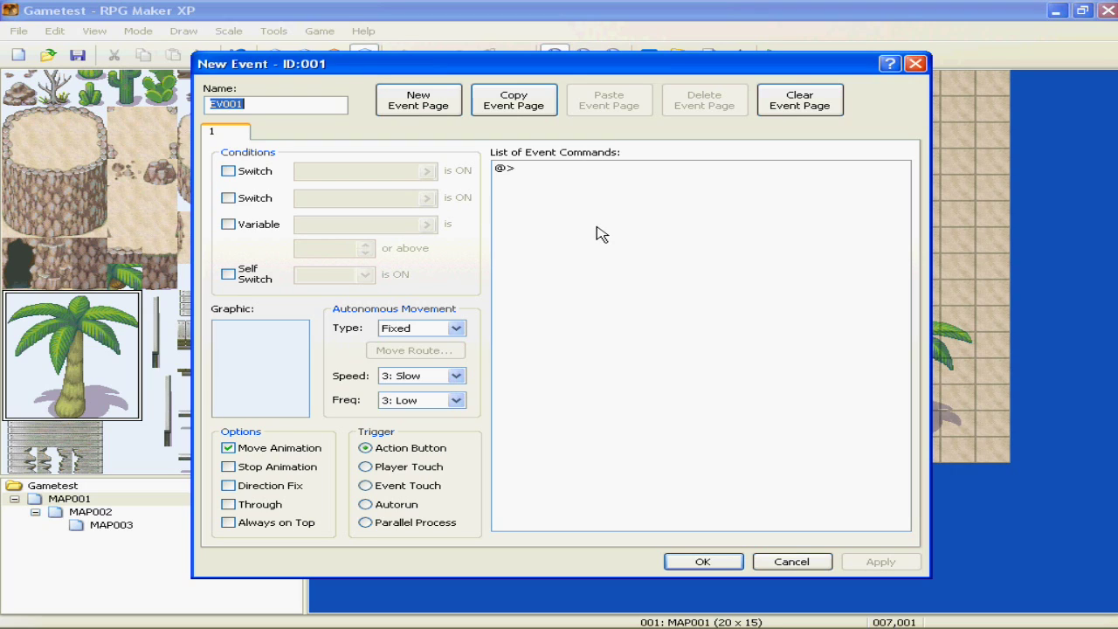
type("reference")
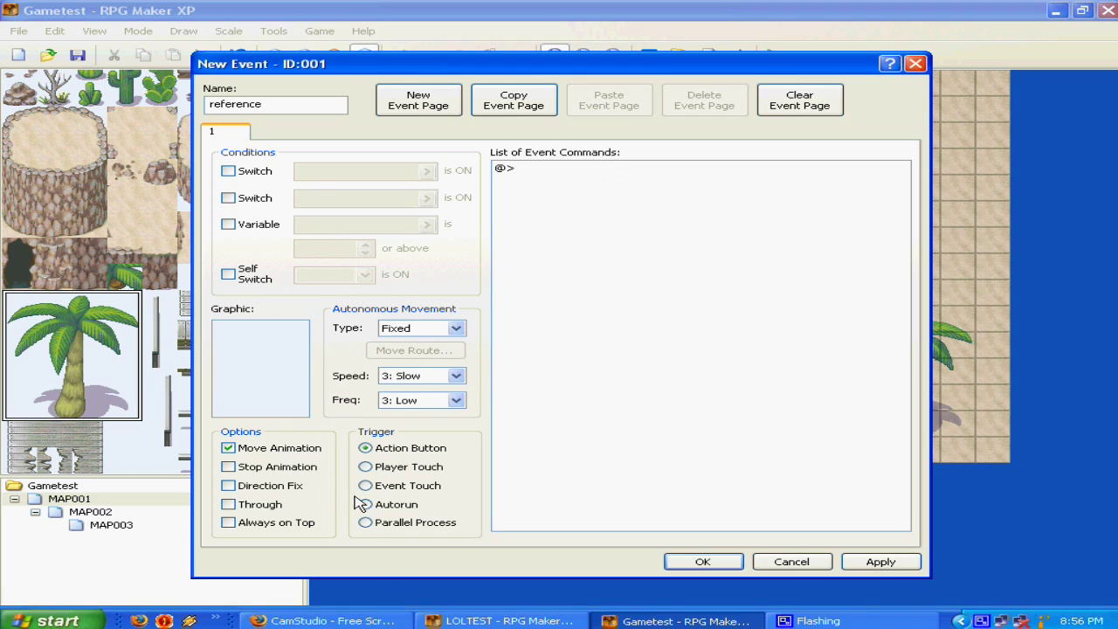
left_click(983, 620)
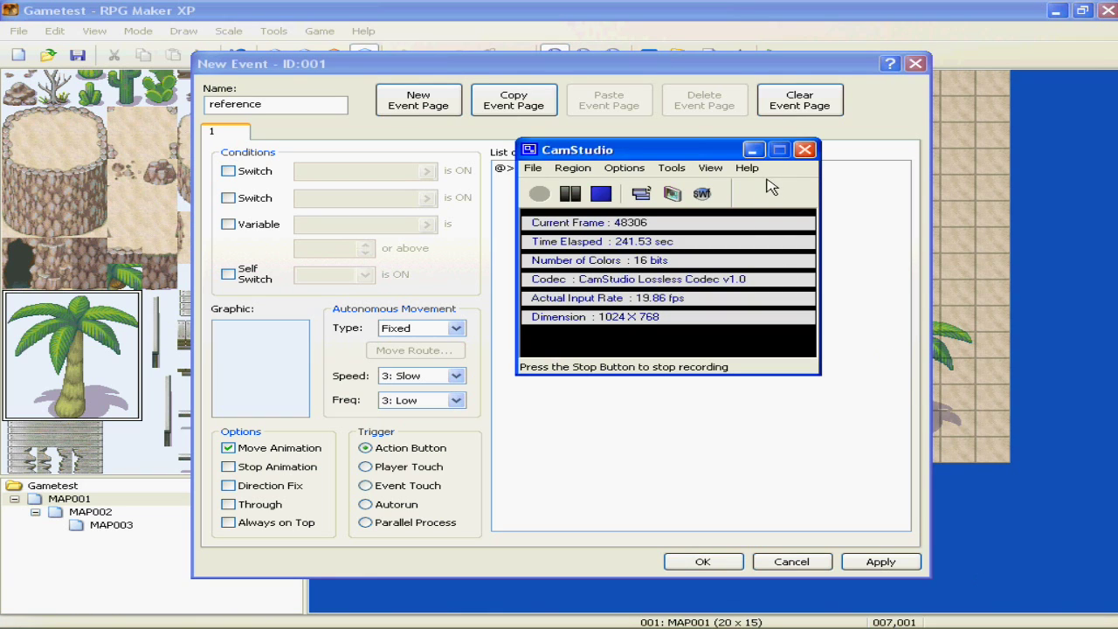
left_click(753, 149)
left_click(445, 292)
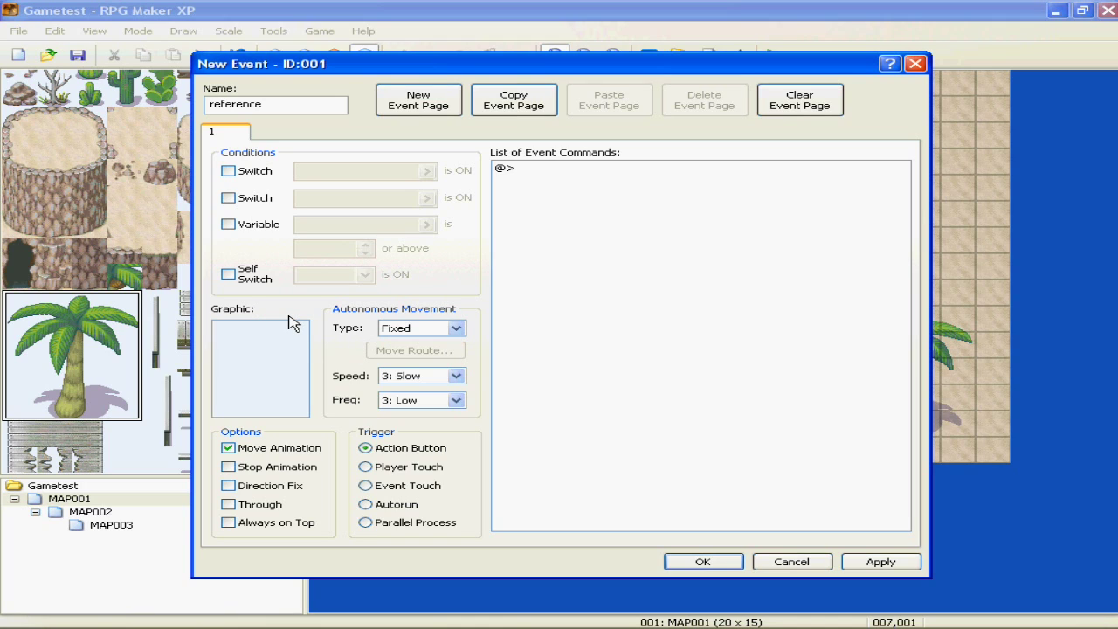
Step: Give the reference event the blue-haired 002-Fighter02 sprite, then apply and close the event
double_click(277, 346)
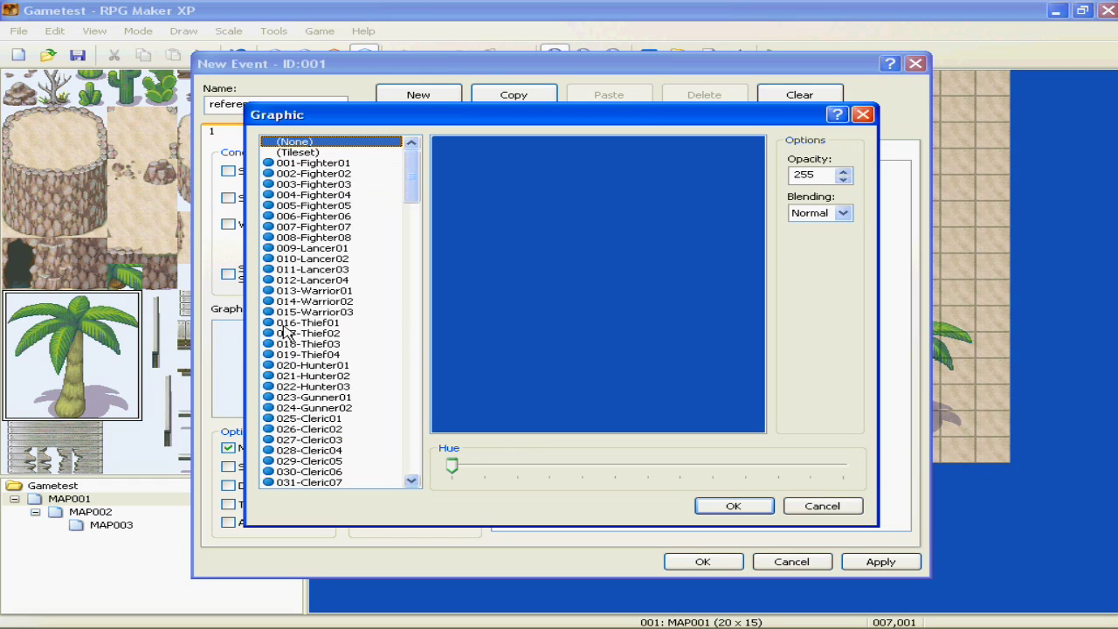
left_click(307, 301)
left_click(323, 323)
left_click(325, 354)
left_click(325, 365)
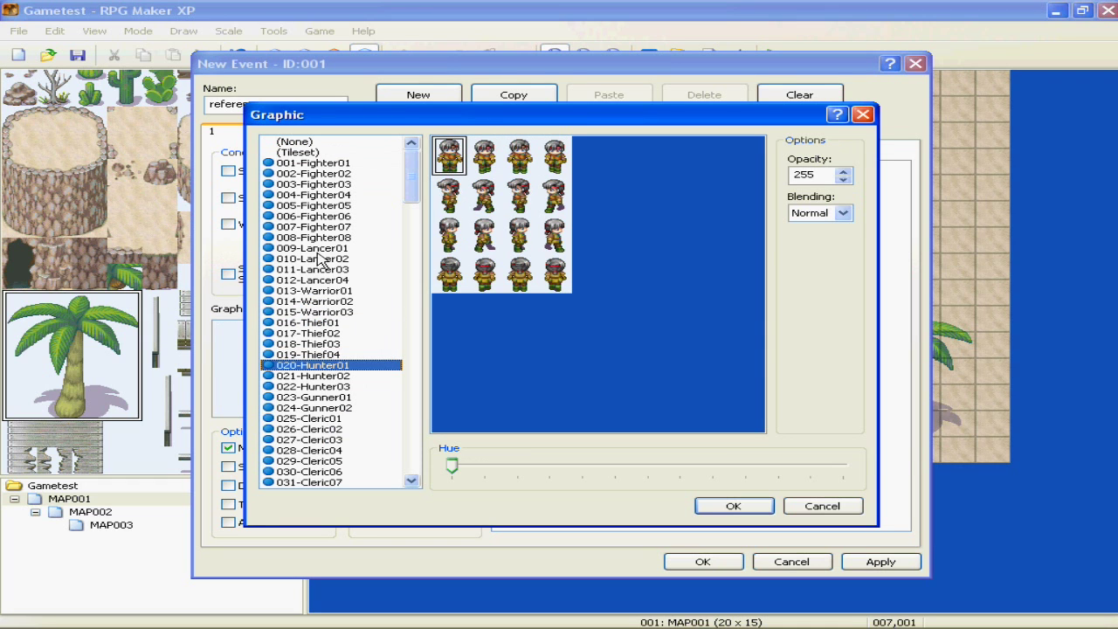
left_click(325, 163)
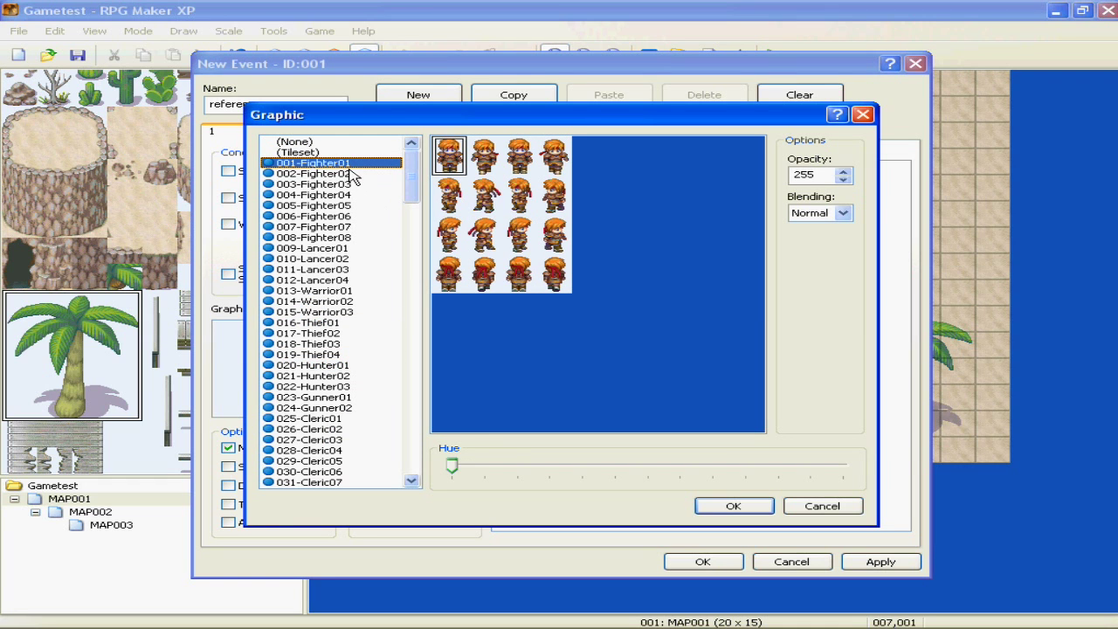
left_click(353, 174)
mouse_move(440, 172)
left_mouse_down()
mouse_move(554, 277)
mouse_move(555, 203)
mouse_move(483, 197)
mouse_move(449, 157)
left_mouse_up()
left_click(741, 507)
left_click(869, 562)
left_click(729, 561)
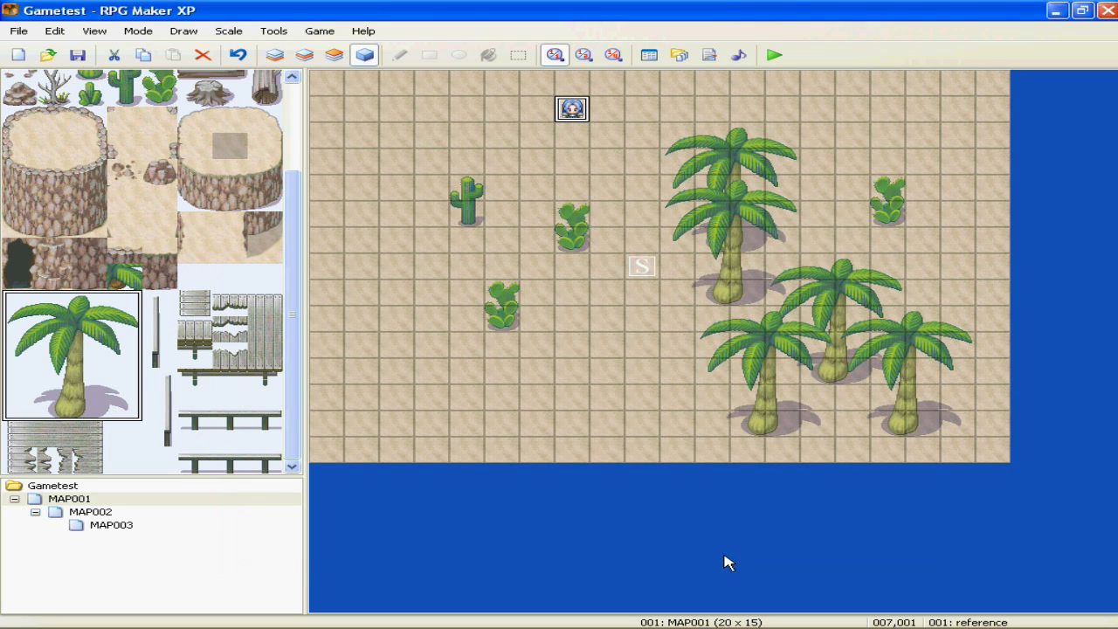
Step: Set the player's starting position just below the character, then save and launch a playtest
right_click(609, 186)
left_click(693, 275)
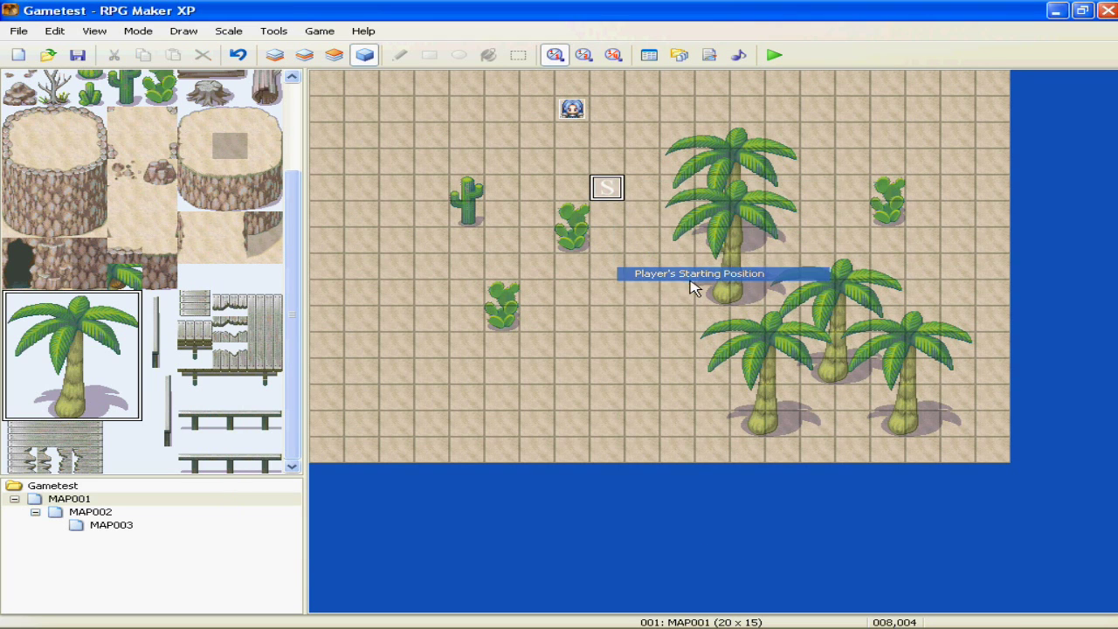
left_click(773, 57)
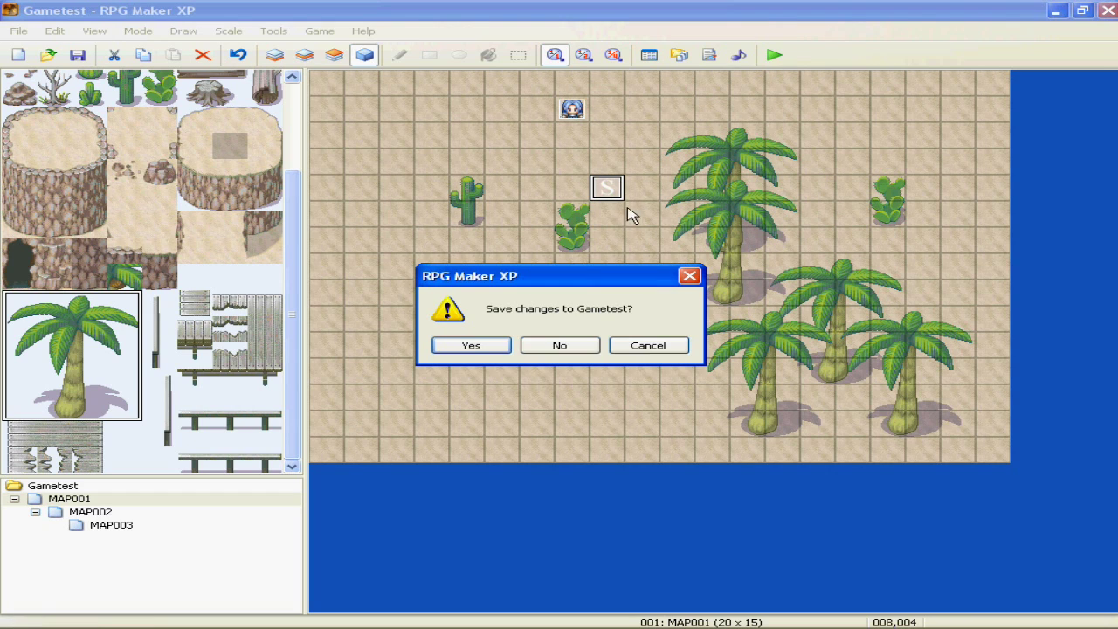
left_click(471, 347)
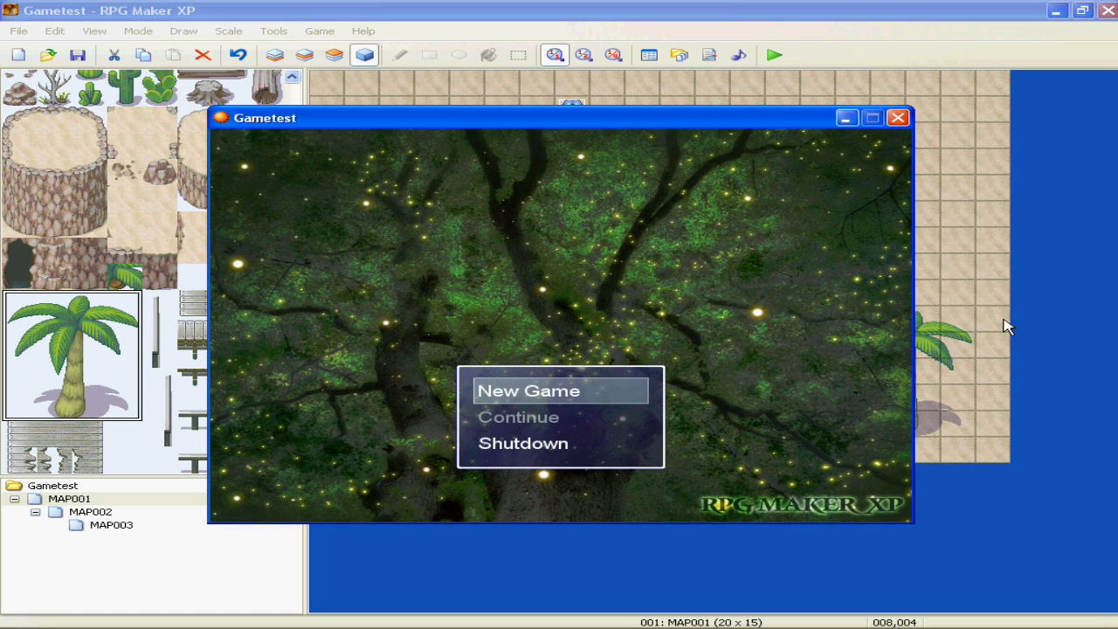
Step: Start a new game and walk the hero up and around the blue NPC
key("Return")
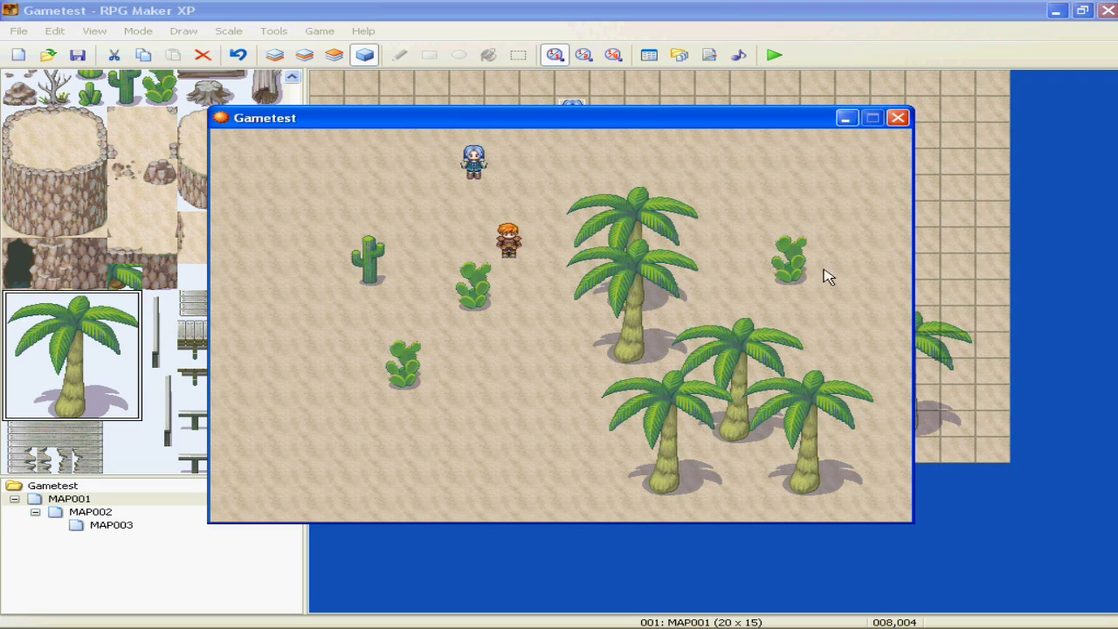
key("Left")
key("Left")
key("Up")
key("Right")
key("Up")
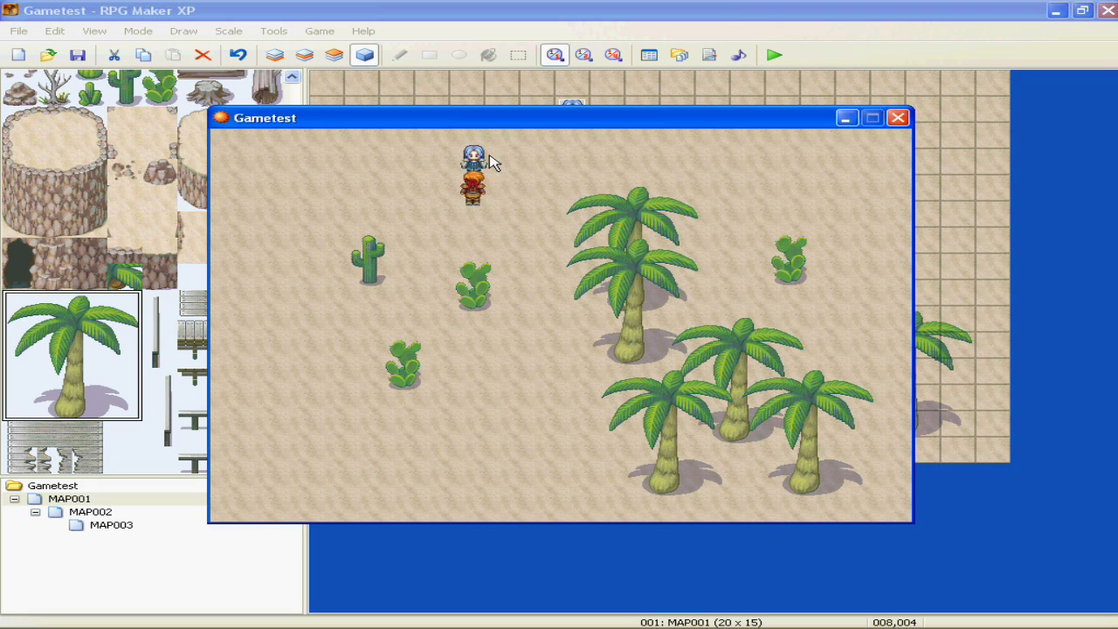
key("Right")
key("Up")
key("Up")
key("Left")
key("Left")
Step: Walk the hero back around the NPC and past the palm trees, then close the test game
key("Down")
key("Down")
key("Right")
key("Down")
key("Right")
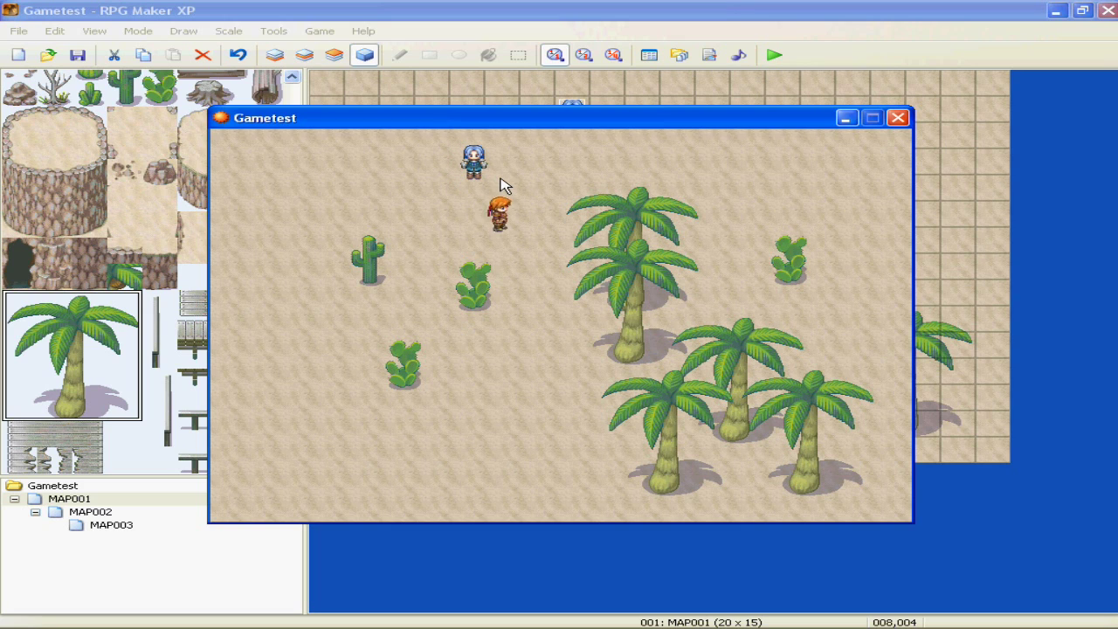
key("Up")
key("Left")
key("Left")
key("Up")
key("Down")
key("Right")
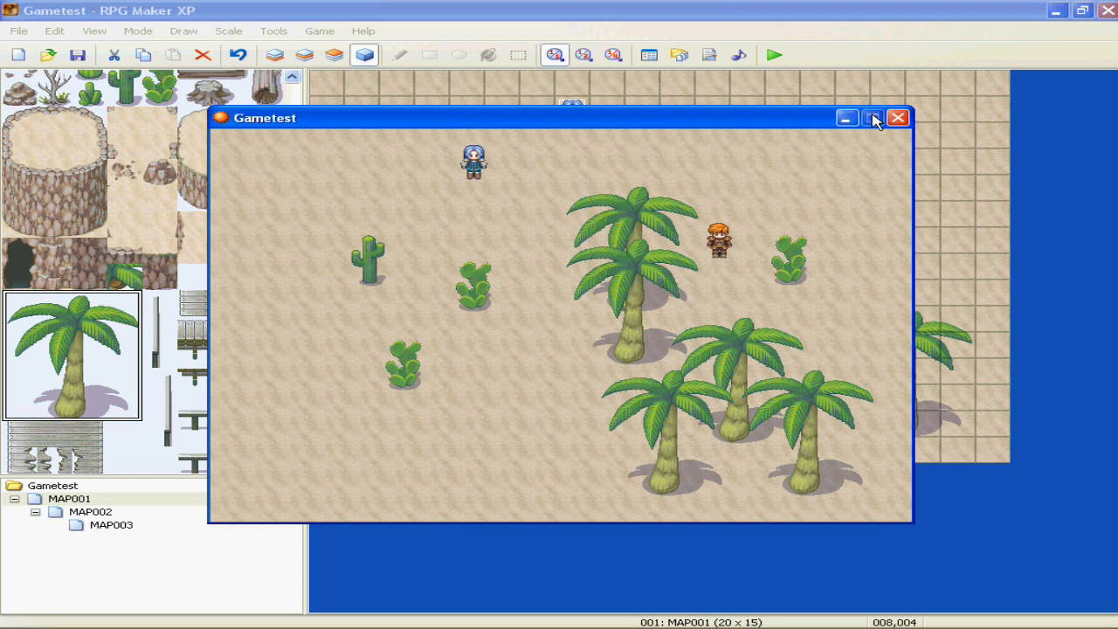
left_click(898, 117)
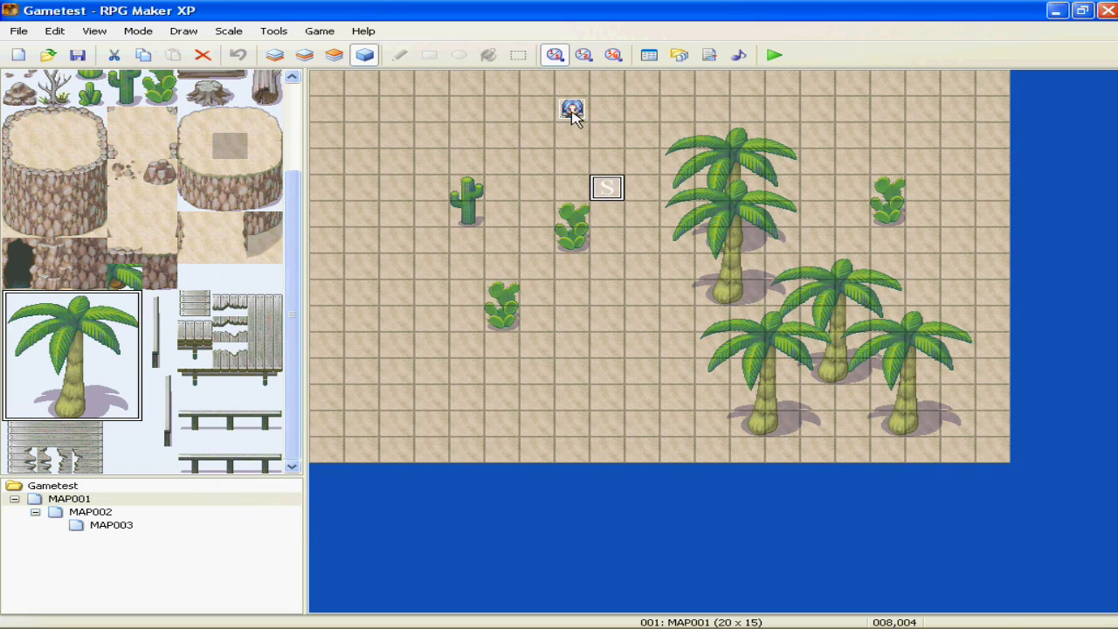
Step: Reopen the reference event's Edit Event settings from its right-click menu
right_click(573, 112)
left_click(595, 121)
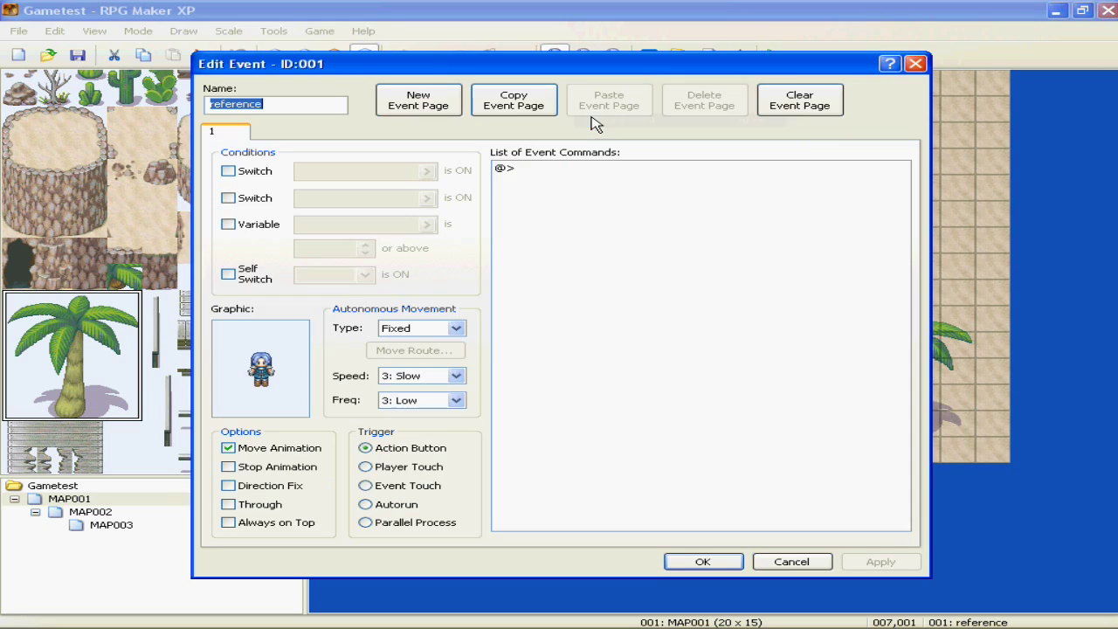
double_click(534, 171)
left_click_drag(536, 172, 670, 286)
left_click(1008, 282)
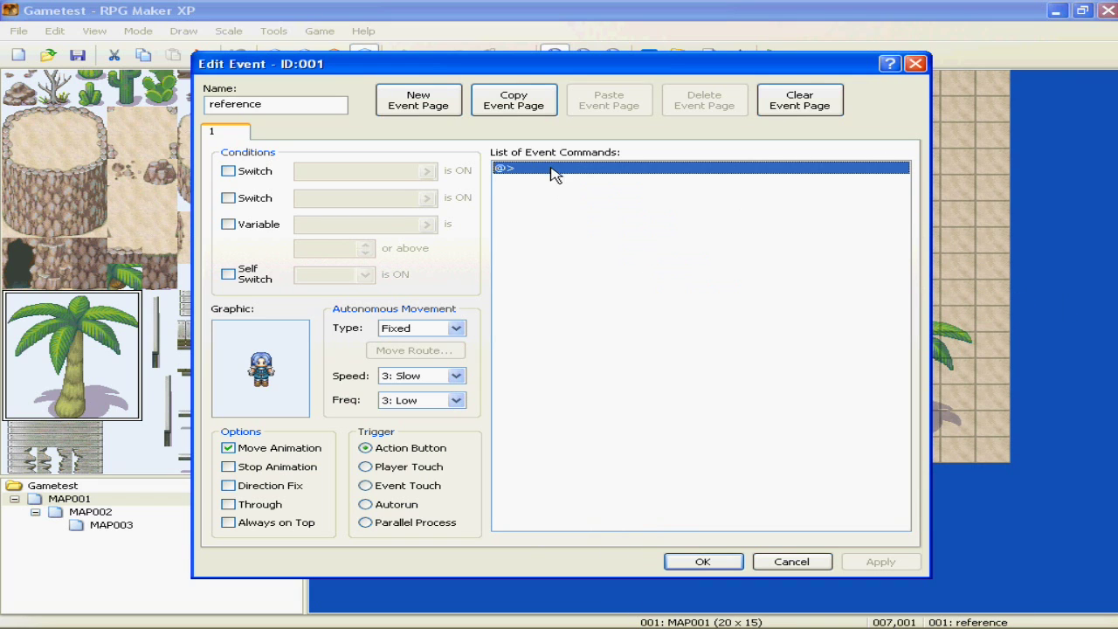
Step: Insert on the empty @> line and browse the three Event Commands pages
right_click(553, 171)
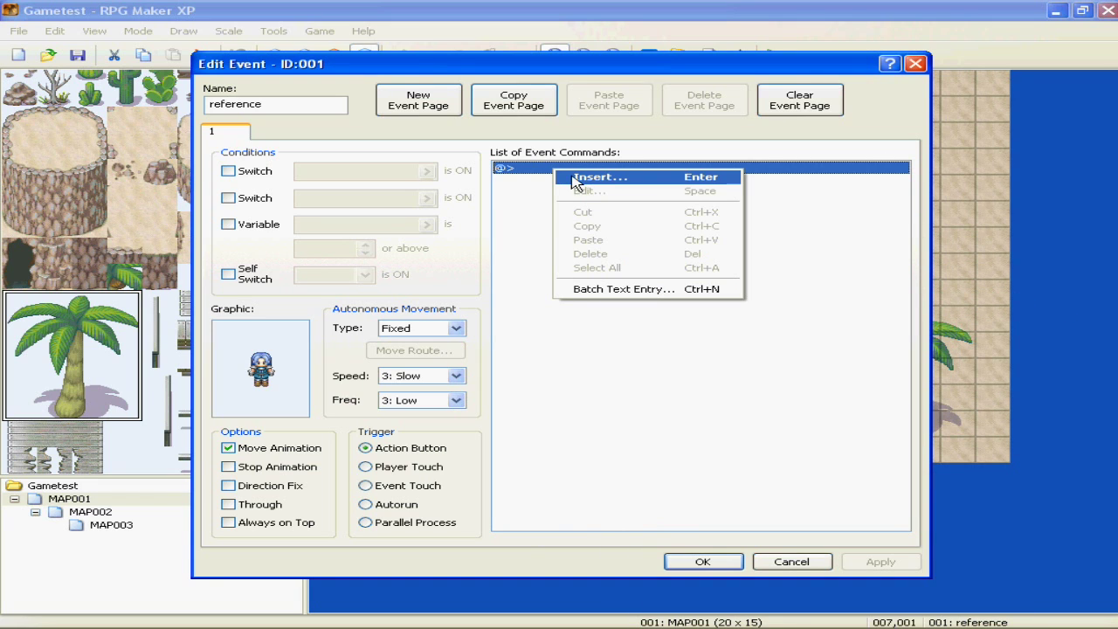
left_click(576, 178)
left_click_drag(631, 175, 590, 138)
left_click(546, 157)
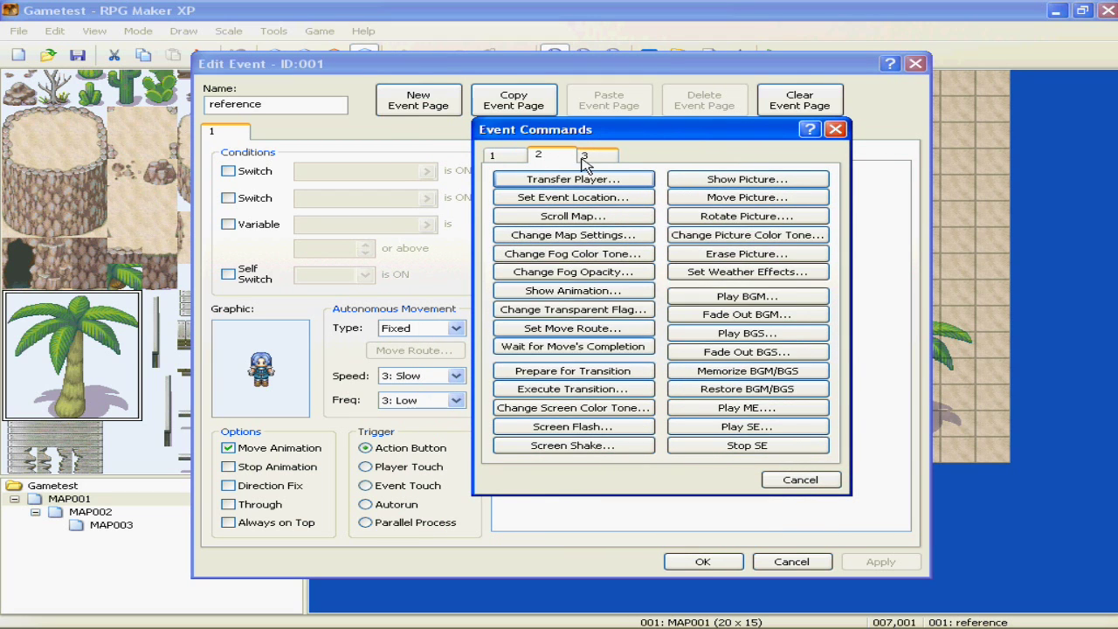
left_click(585, 158)
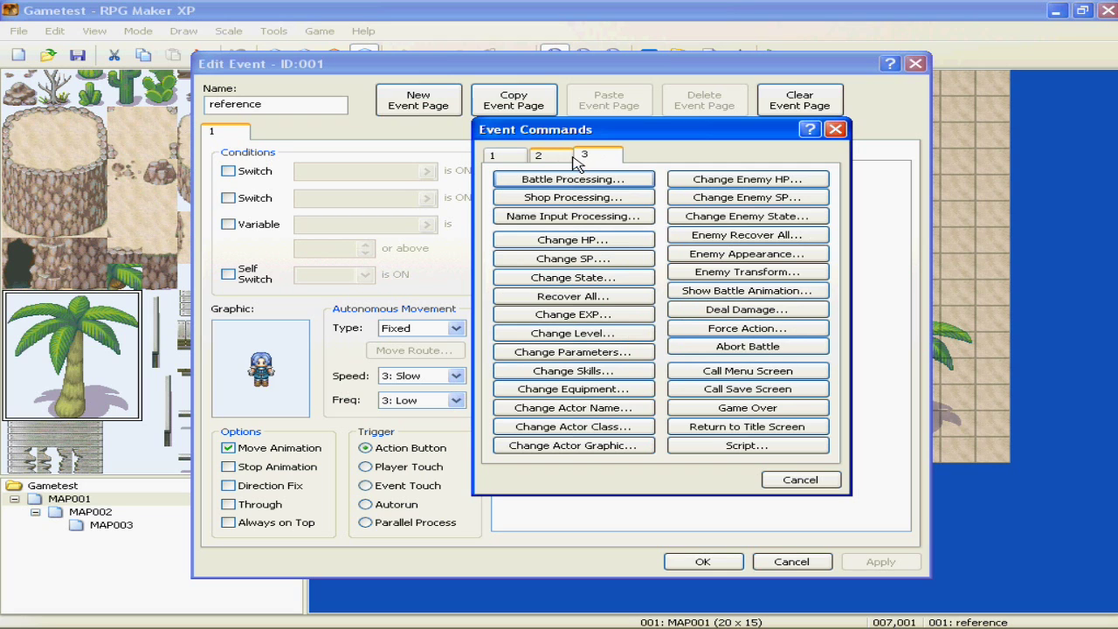
left_click(550, 157)
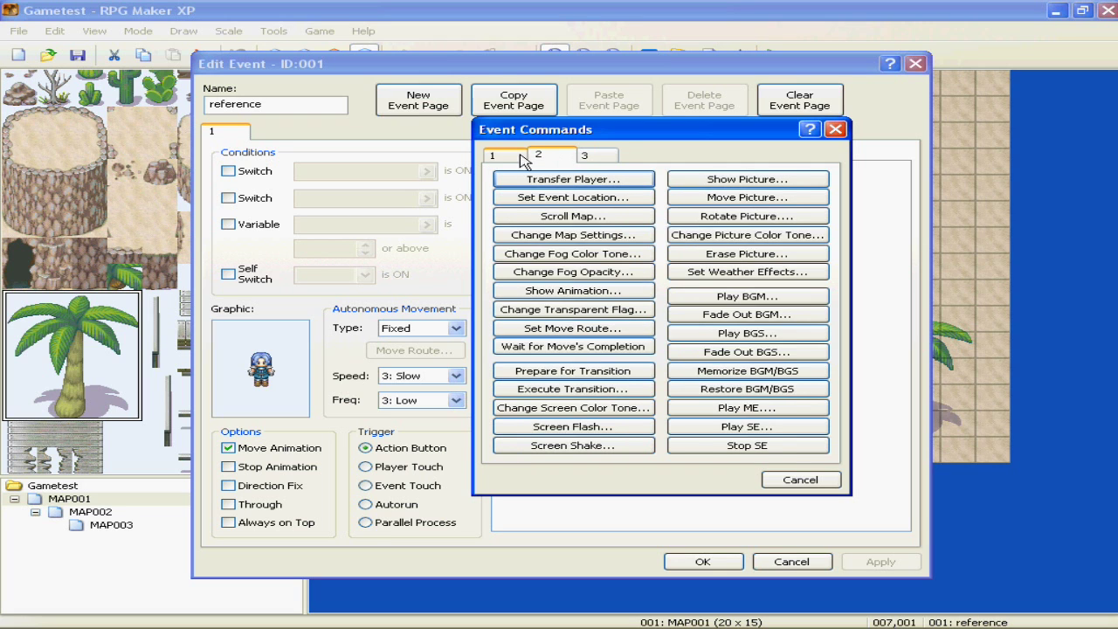
left_click(496, 155)
left_click_drag(627, 141, 785, 190)
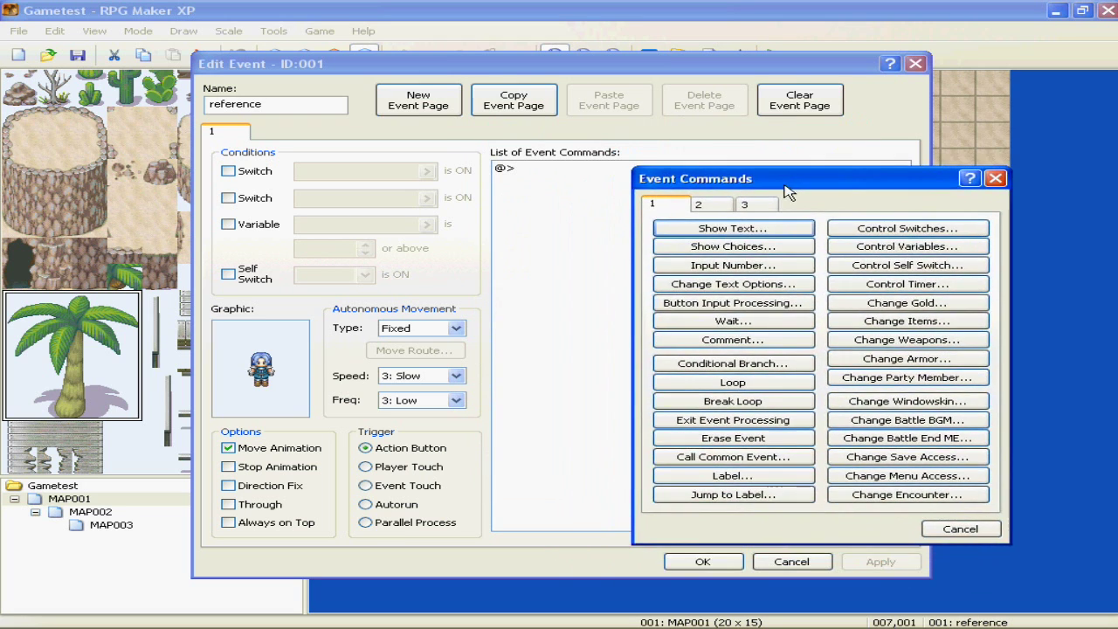
Step: Add a Show Text command reading 'Hey there.' to the reference event
left_click(762, 231)
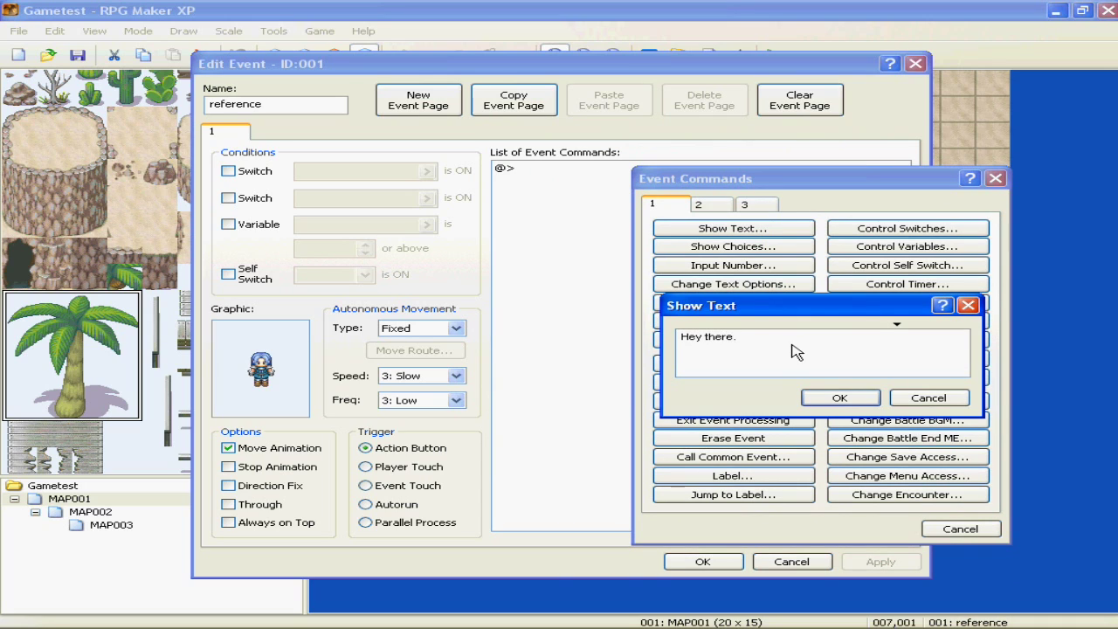
left_click(860, 399)
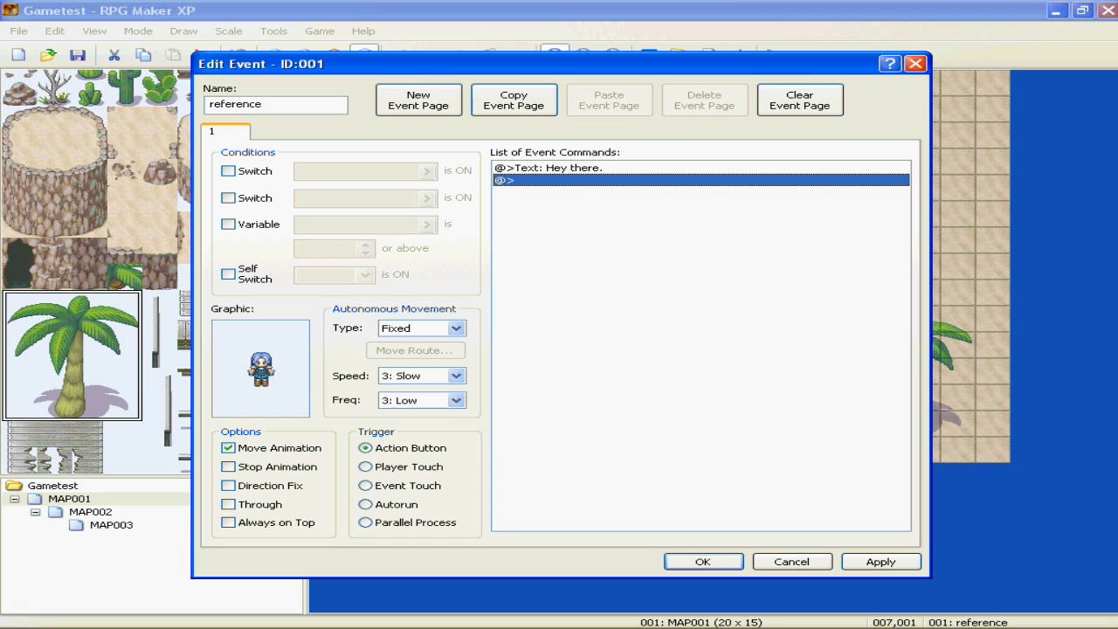
left_click(819, 618)
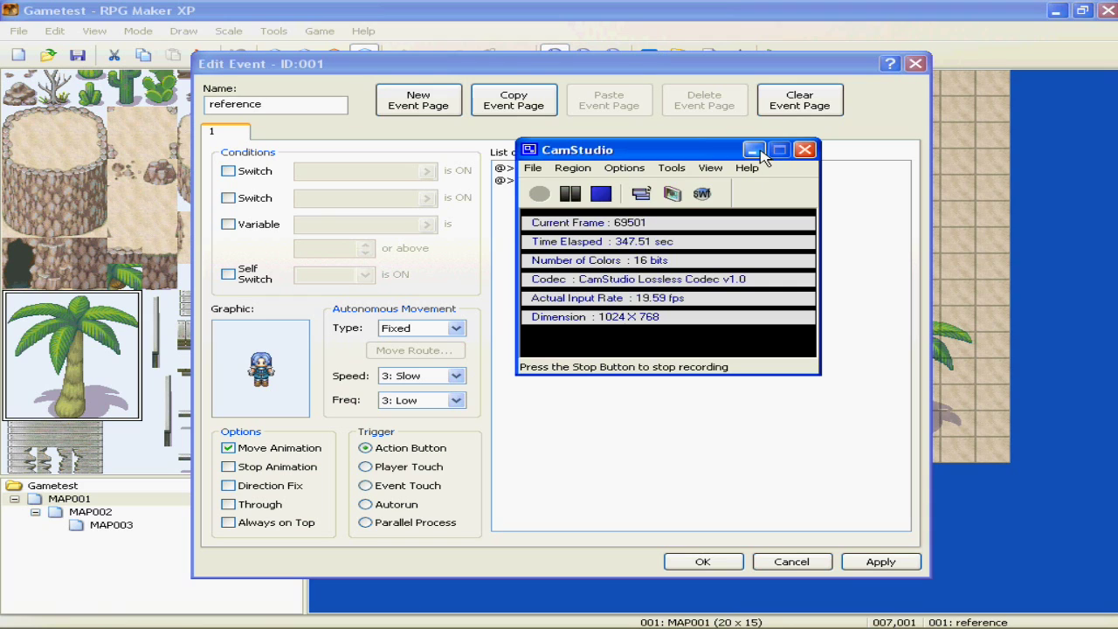
left_click(753, 151)
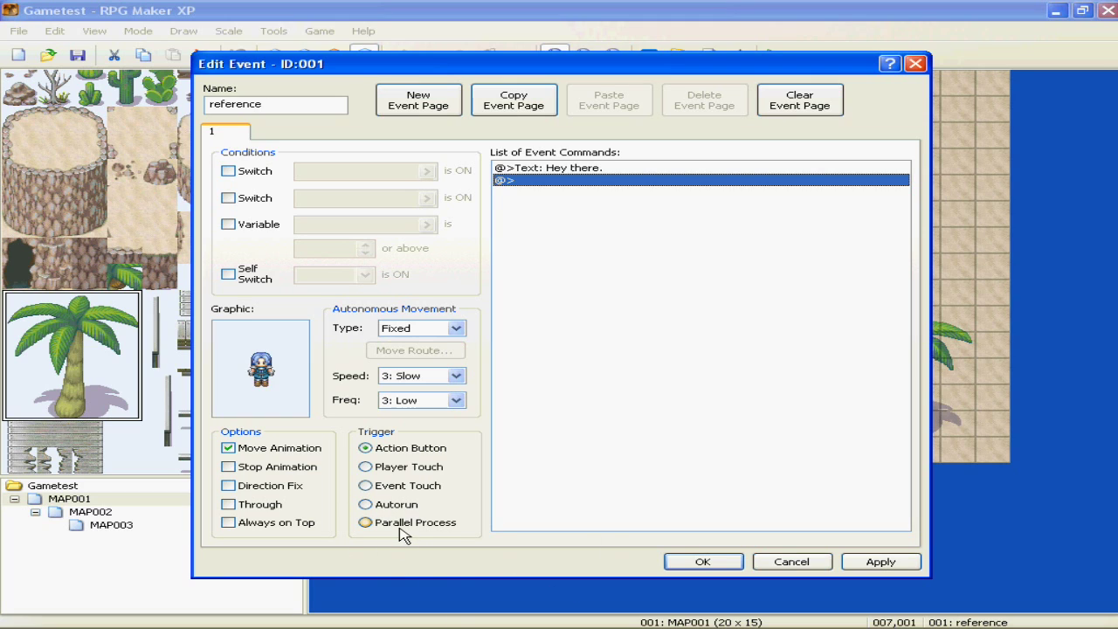
Step: Try Parallel Process, switch the trigger back to Action Button, confirm, and start a playtest
left_click(401, 529)
left_click(879, 562)
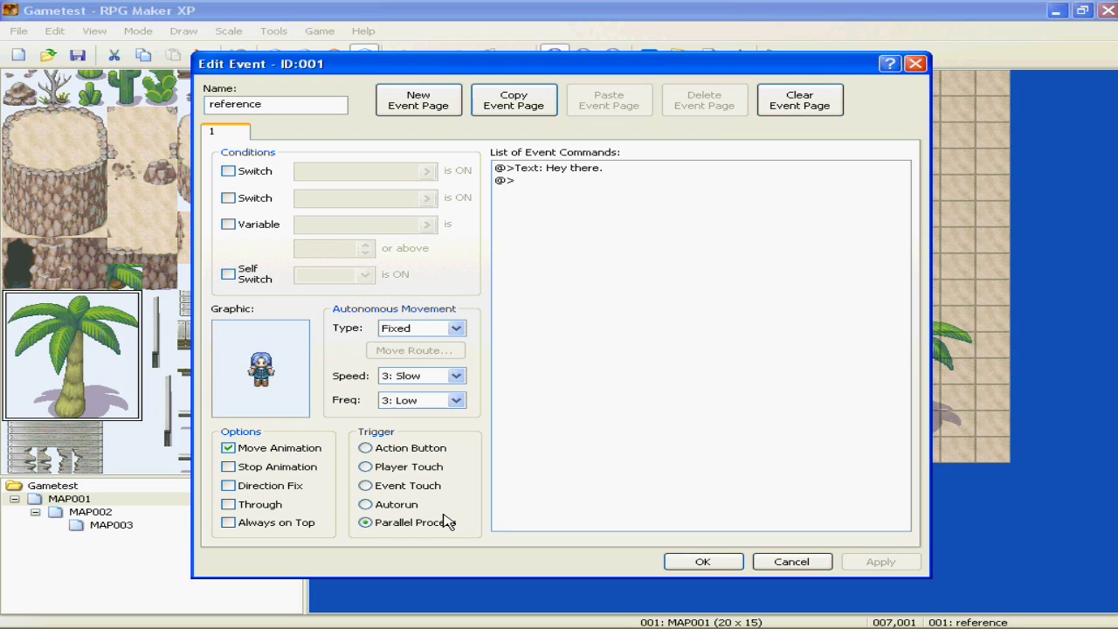
left_click(408, 449)
left_click(881, 561)
left_click(704, 561)
left_click(774, 55)
Step: Skip saving and choose New Game on the test title screen
left_click(588, 345)
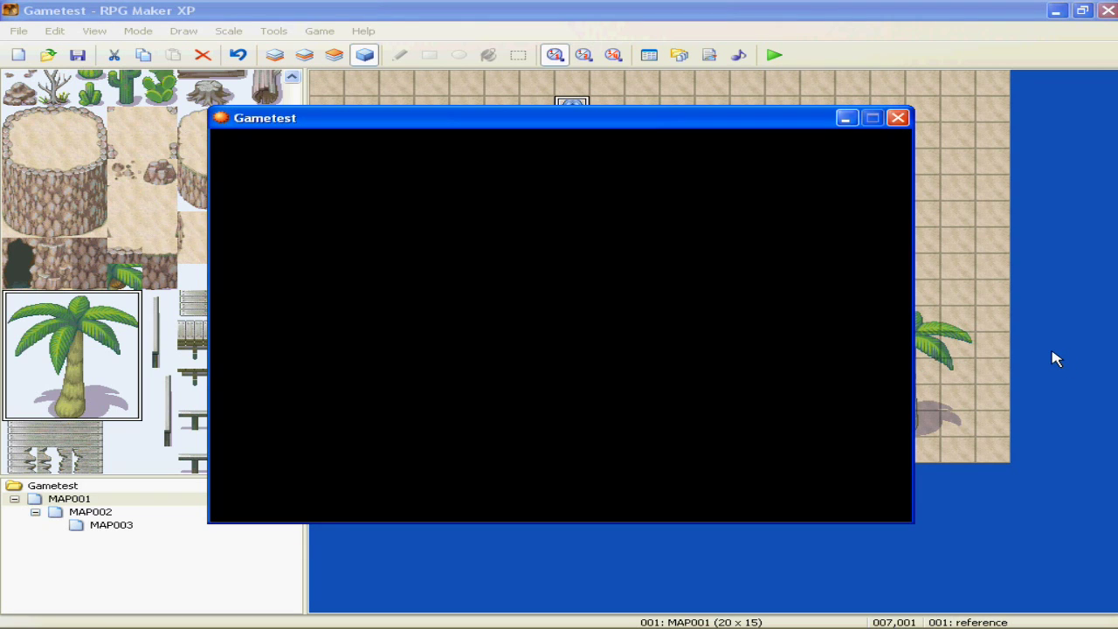
key("Up")
key("Down")
key("Down")
key("Up")
key("Return")
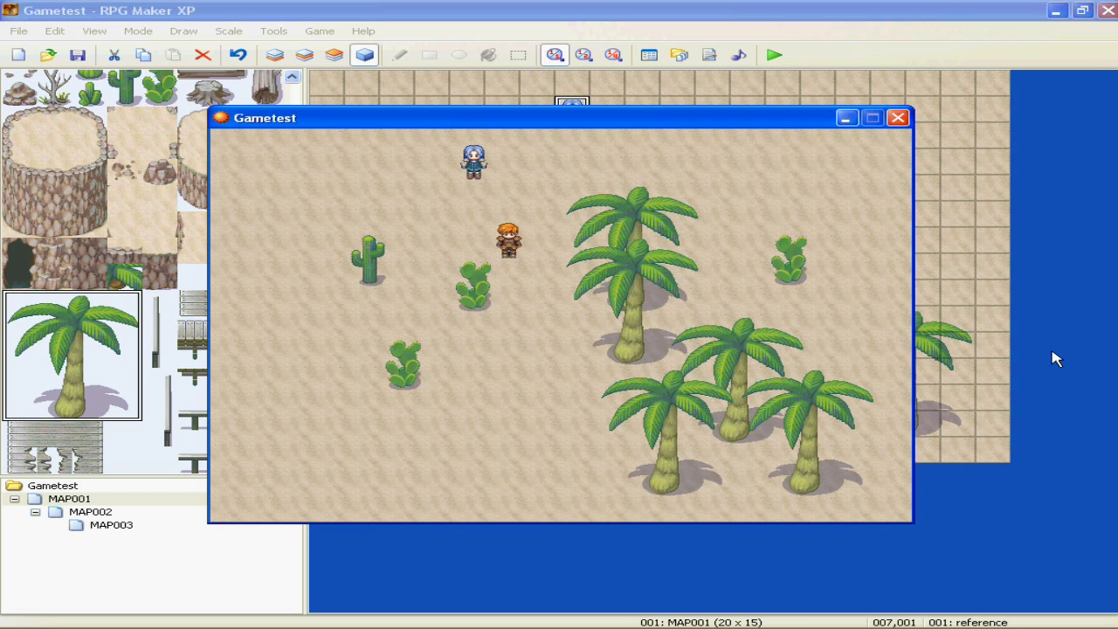
Step: Walk up to the blue NPC and talk to it to show 'Hey there.'
key("Up")
key("Left")
key("Up")
key("Return")
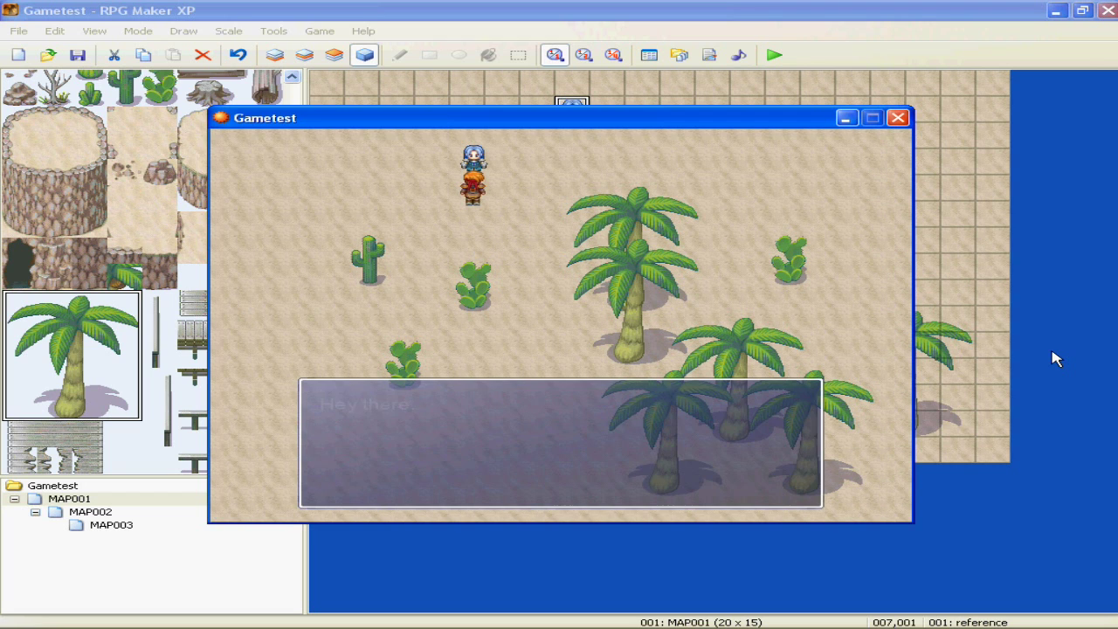
key("Return")
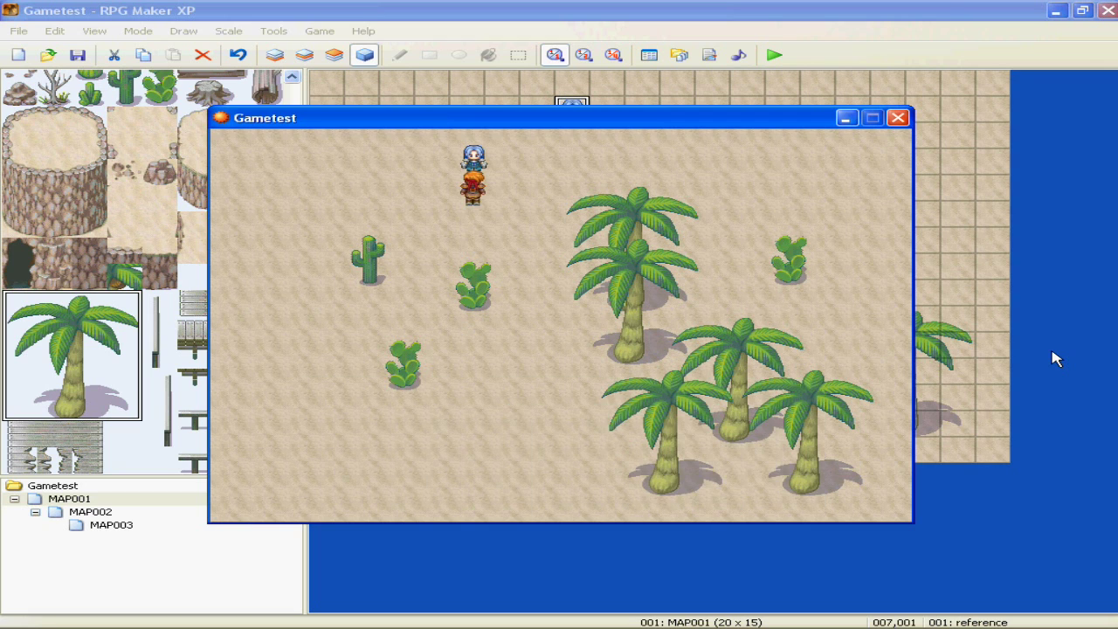
Step: Talk to the NPC again from its side and from above
key("Left")
key("Up")
key("Right")
key("Return")
key("Return")
key("Up")
key("Right")
key("Down")
key("Return")
Step: Walk below the NPC and talk to it from underneath
key("Return")
key("Right")
key("Left")
key("Return")
key("Return")
key("Down")
key("Left")
key("Up")
key("Return")
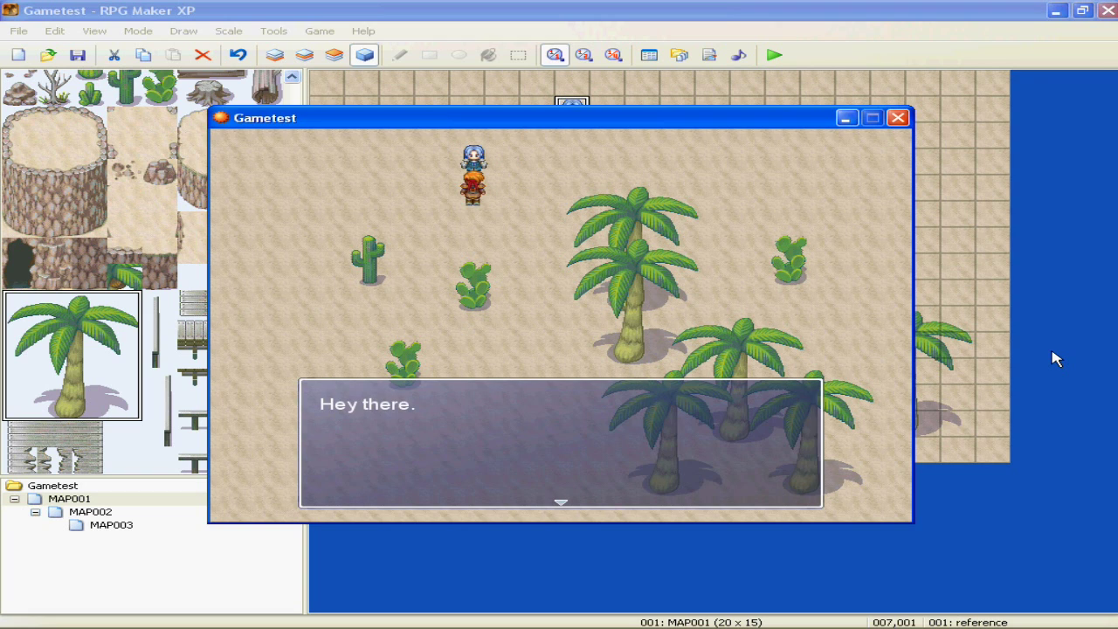
key("Return")
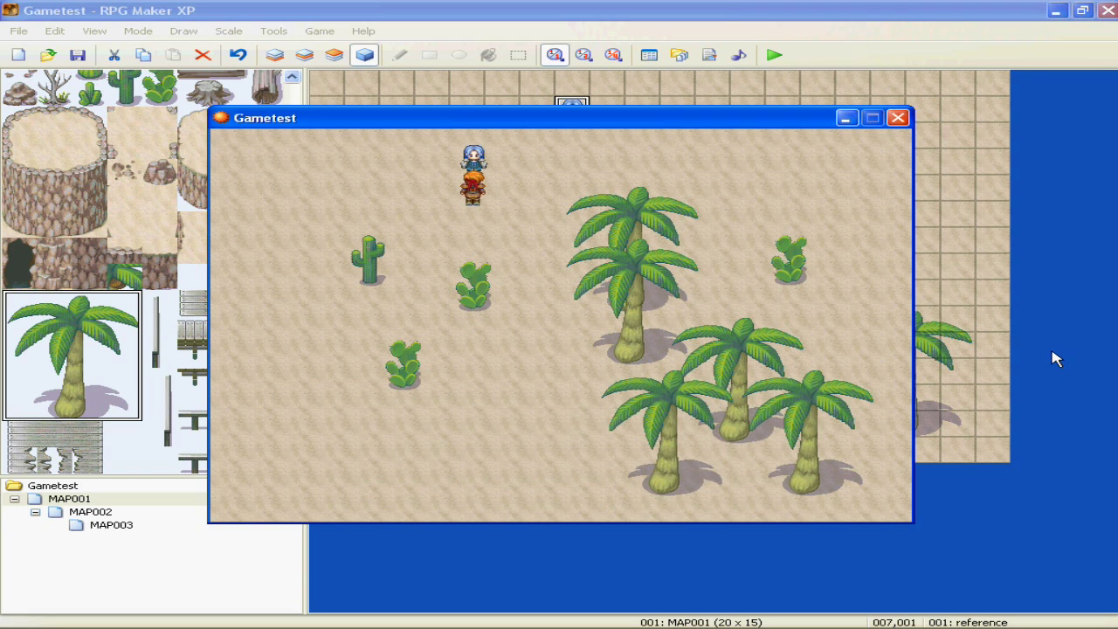
Step: Close the test game and move the player's start two tiles left of the NPC
left_click(900, 118)
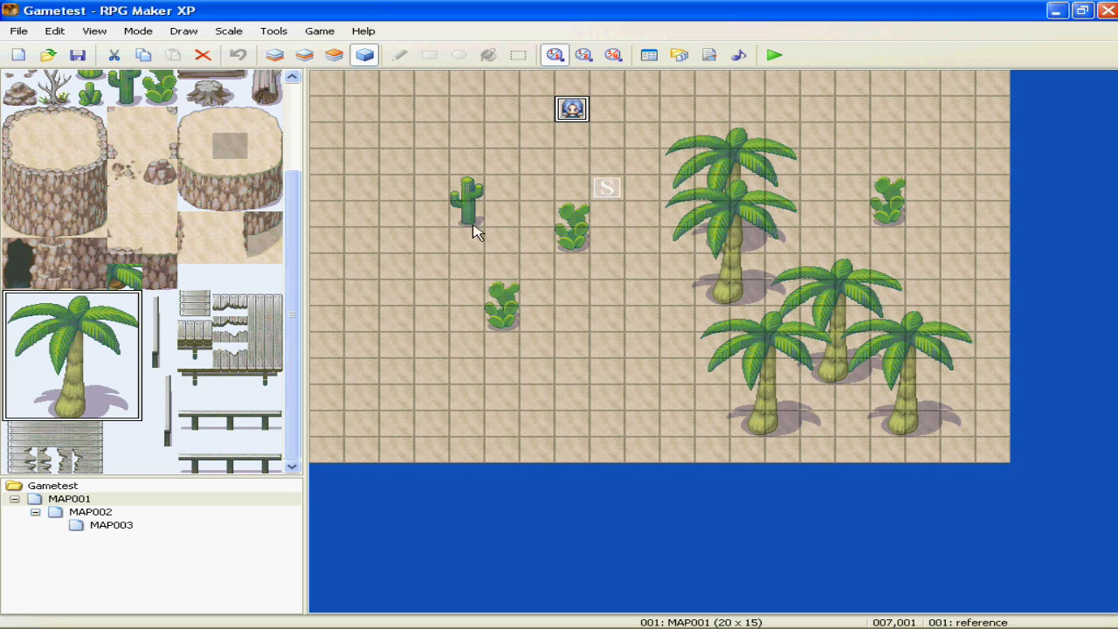
right_click(495, 117)
left_click(540, 208)
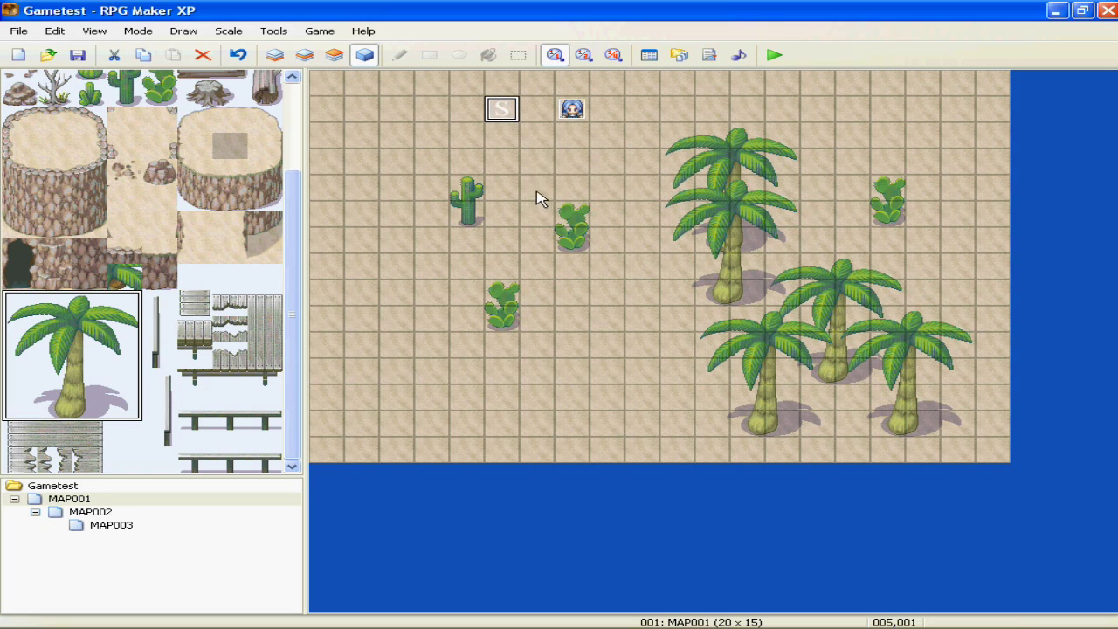
Step: Create an empty event EV002 on the tile below the player start
right_click(529, 129)
left_click(546, 145)
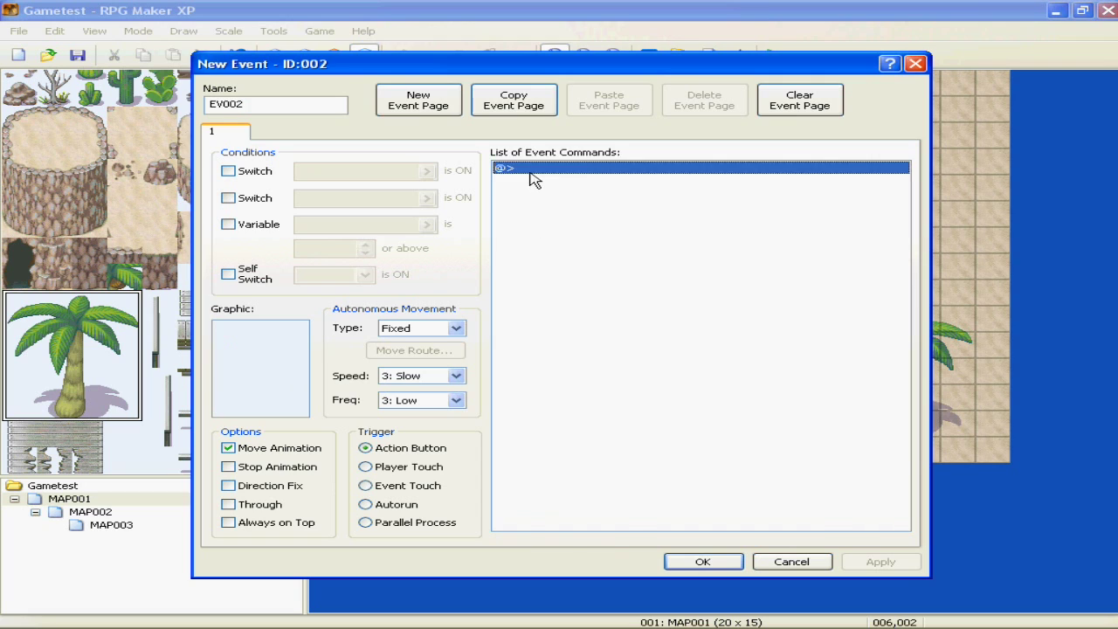
double_click(529, 170)
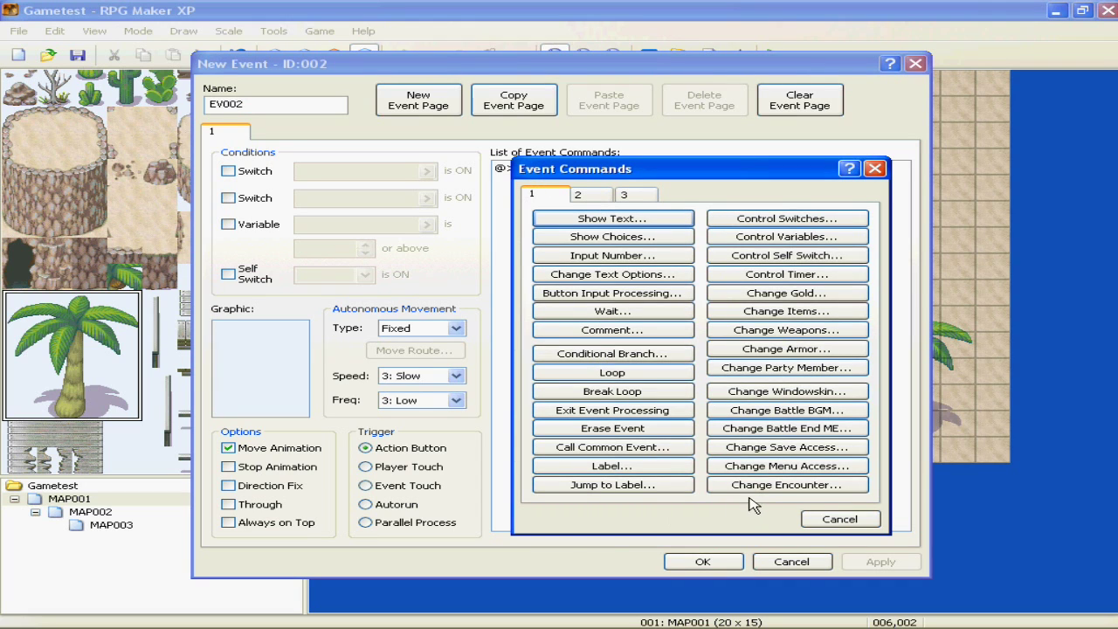
left_click(847, 521)
left_click(704, 561)
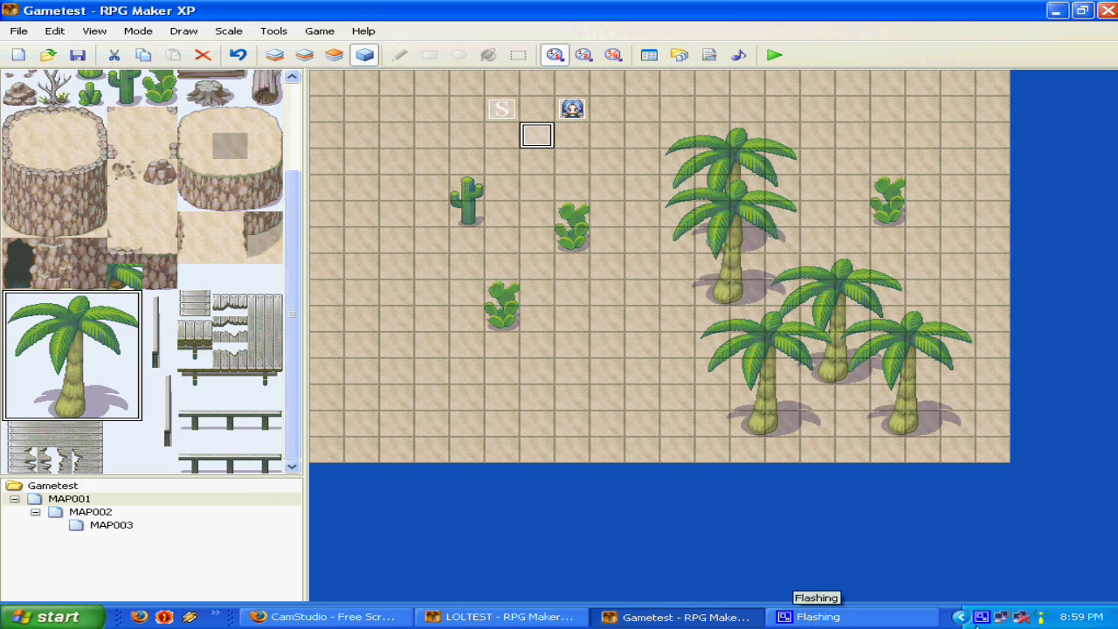
left_click(981, 617)
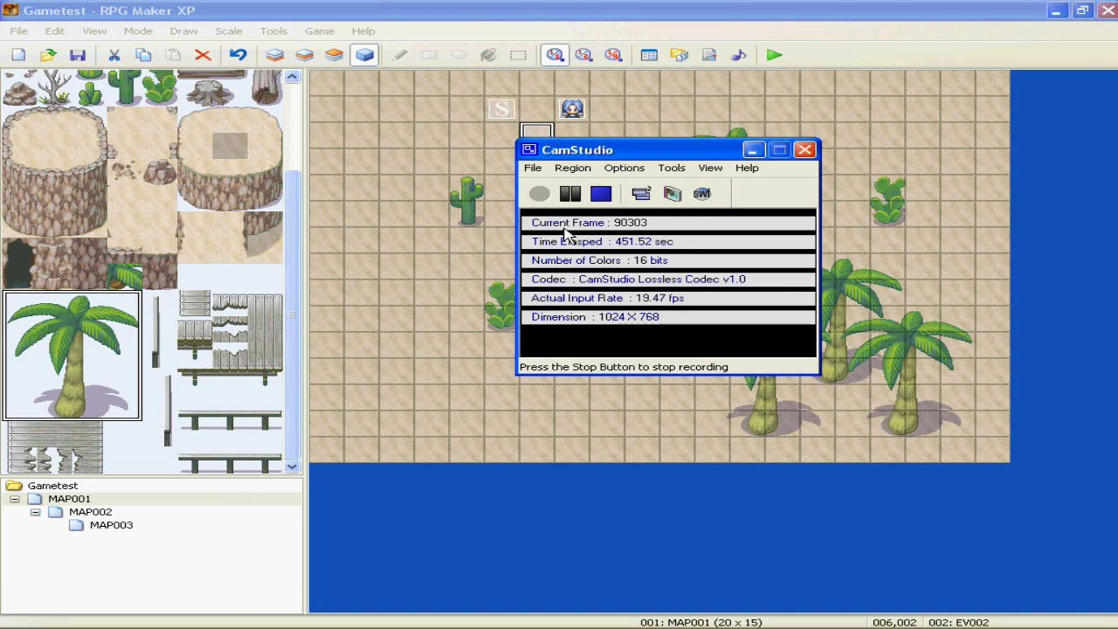